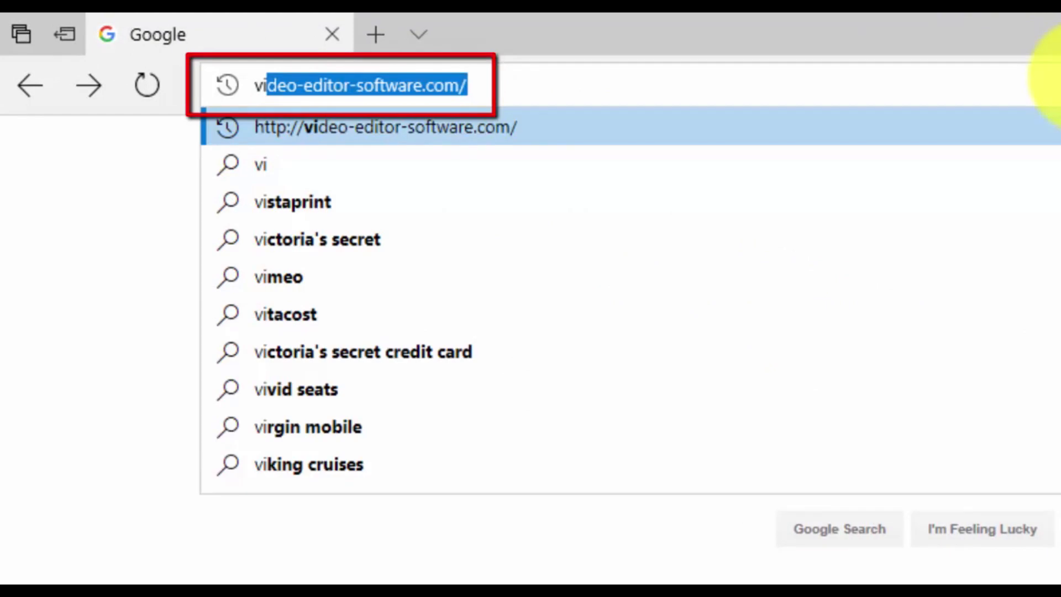
# Open video-editor-software.com and follow its link through to the Movavi website
pyautogui.press('Return')
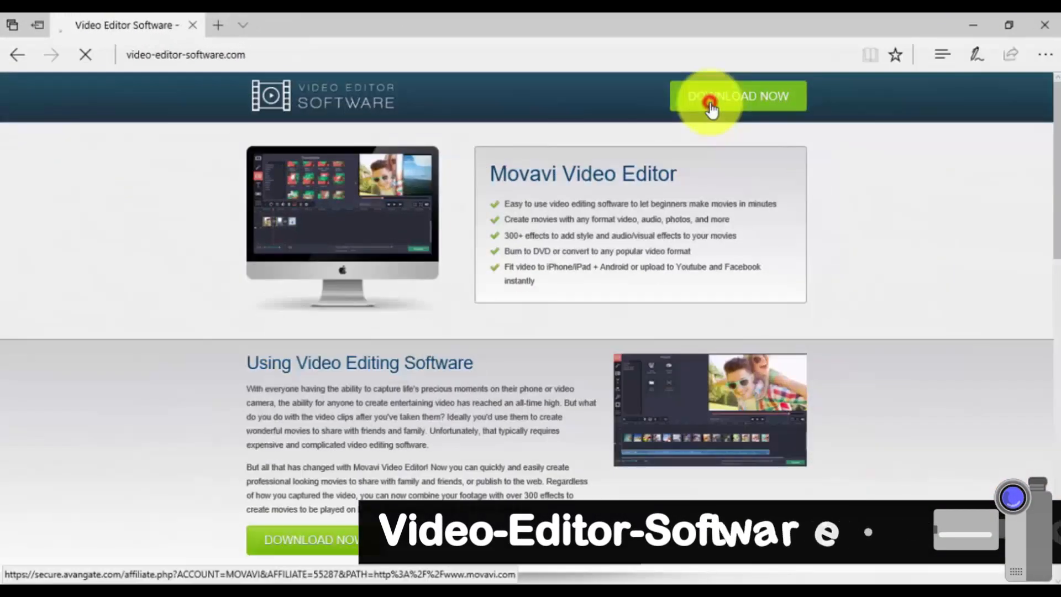
pyautogui.click(711, 110)
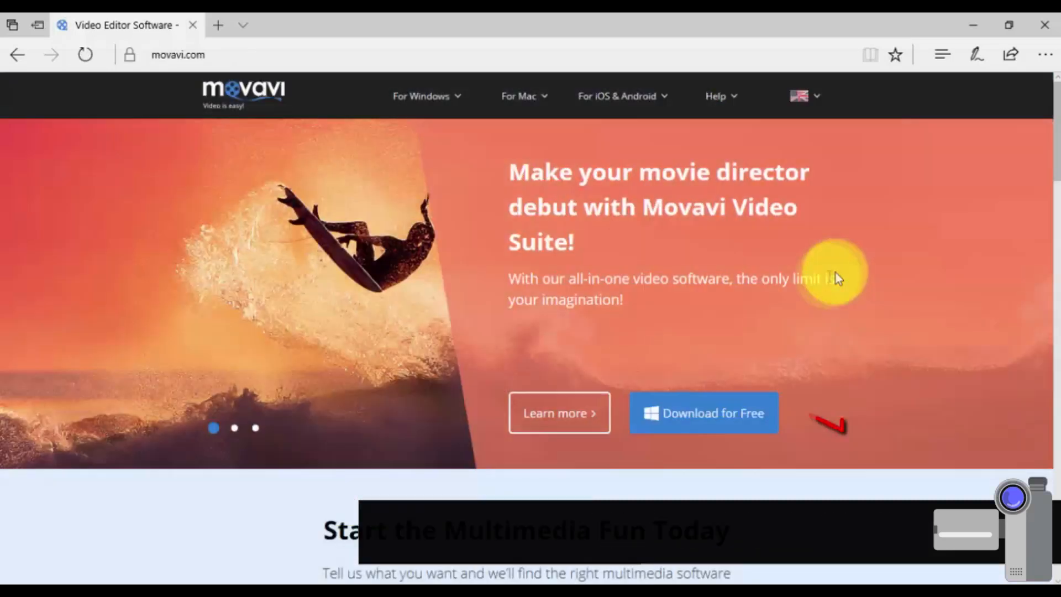
# Download and install the free Movavi Video Editor, then start a project in full-feature mode
pyautogui.click(703, 405)
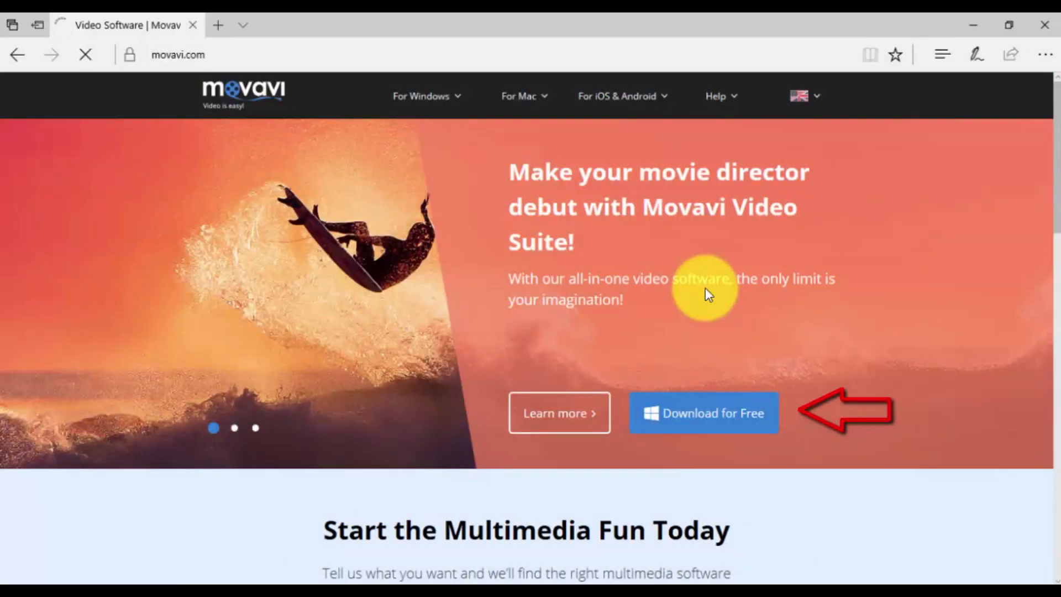
pyautogui.click(751, 555)
pyautogui.click(728, 531)
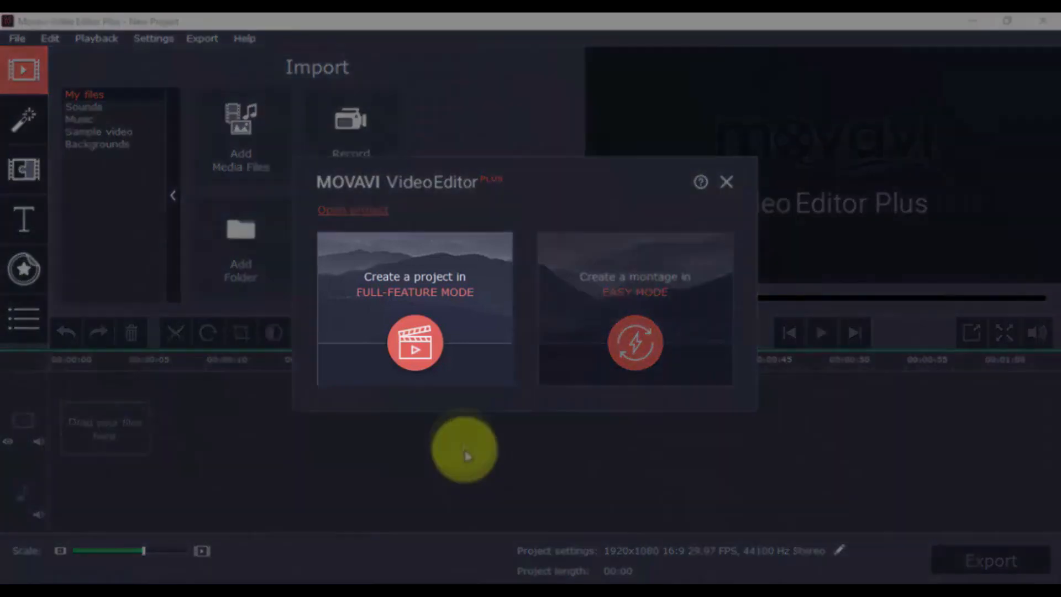
pyautogui.click(416, 338)
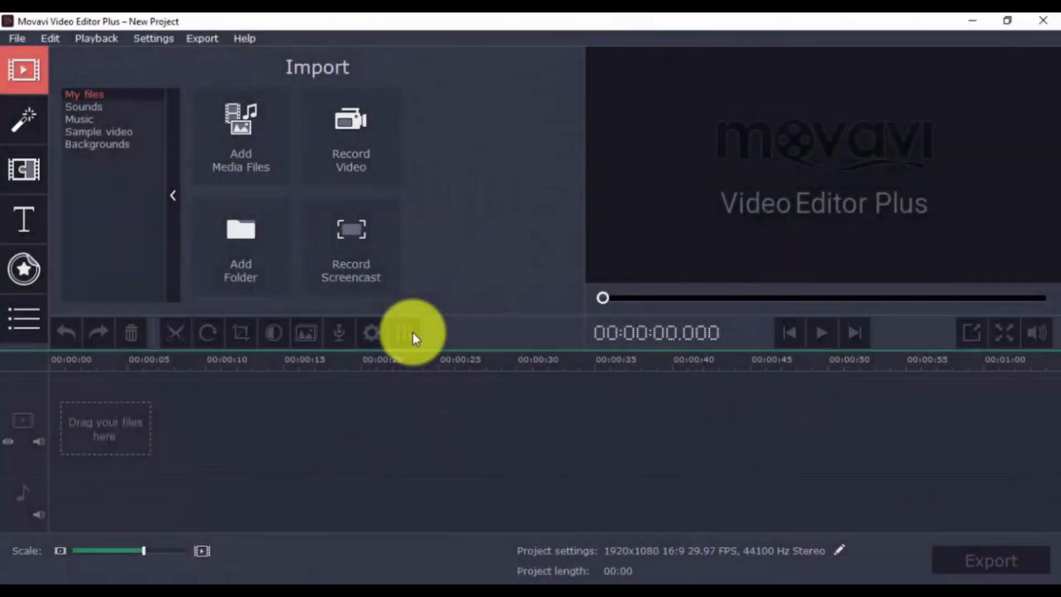
# Import the videoblocks cycling-through-the-mountains clip as a media file into the project
pyautogui.click(232, 147)
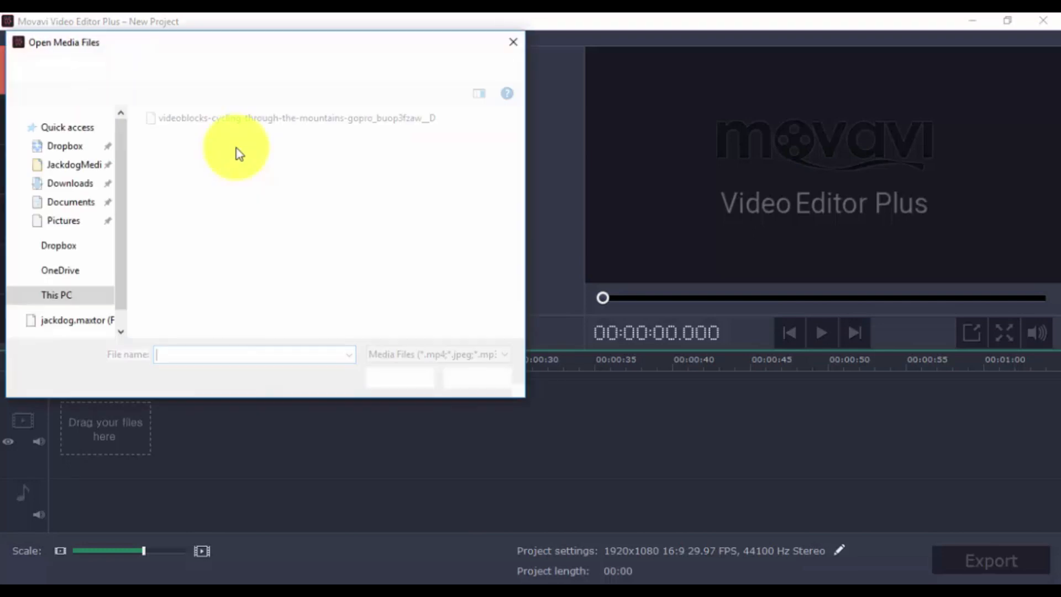
pyautogui.click(187, 122)
pyautogui.click(385, 378)
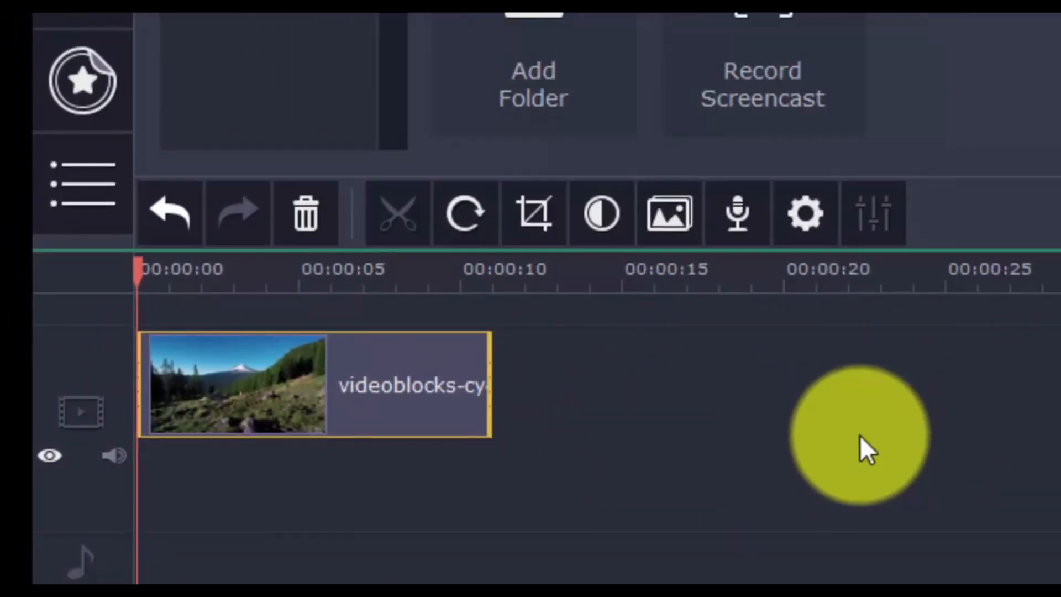
# Split the clip at about 9 seconds and delete the short segment after the cut
pyautogui.click(463, 362)
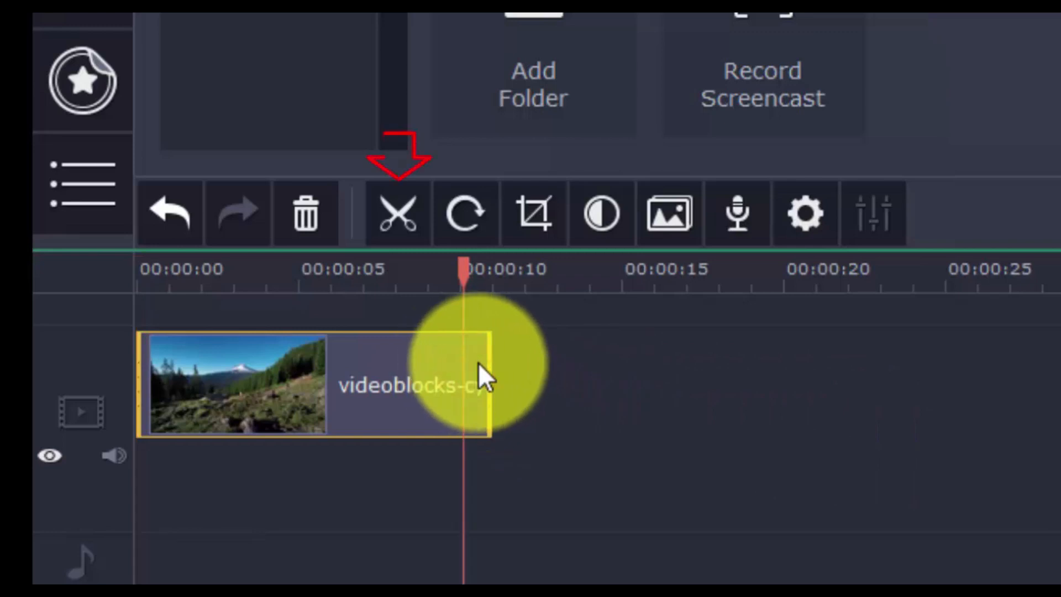
pyautogui.click(416, 228)
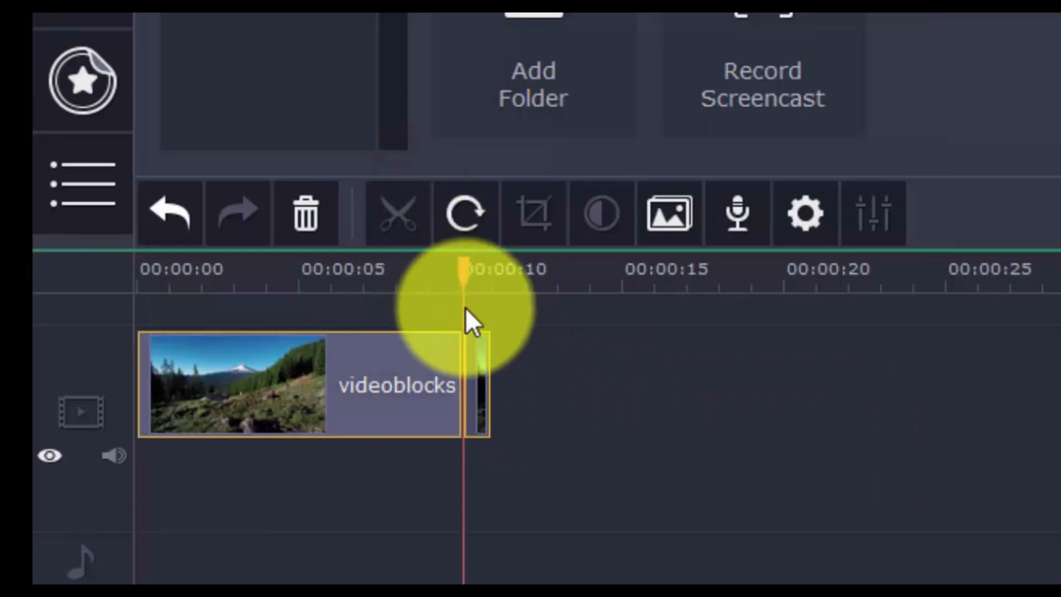
pyautogui.click(475, 354)
pyautogui.click(299, 218)
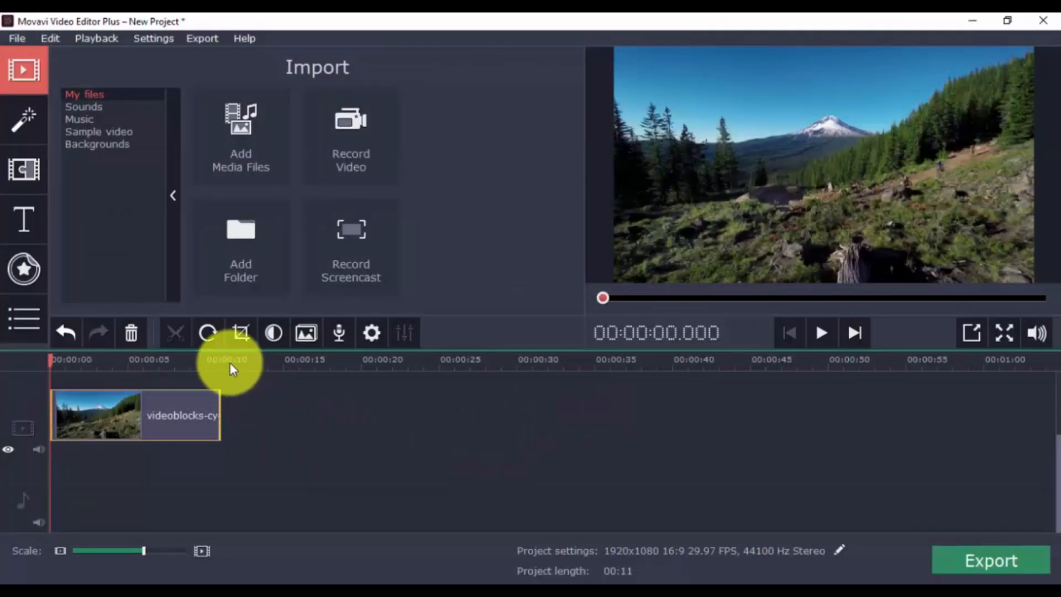
# Rotate the video clip three quarter-turns
pyautogui.click(208, 333)
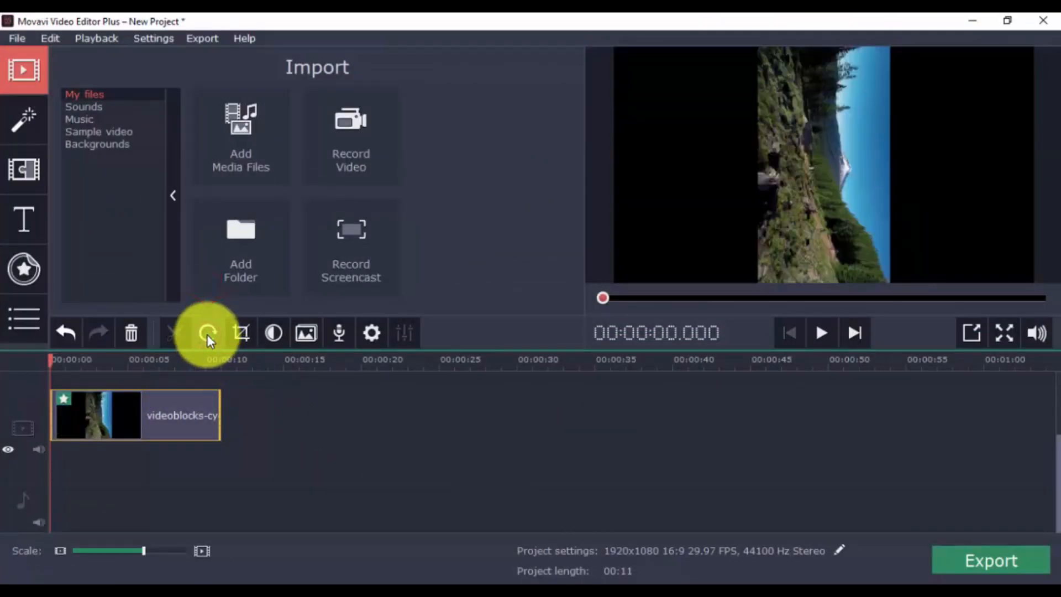
pyautogui.click(207, 333)
pyautogui.click(207, 334)
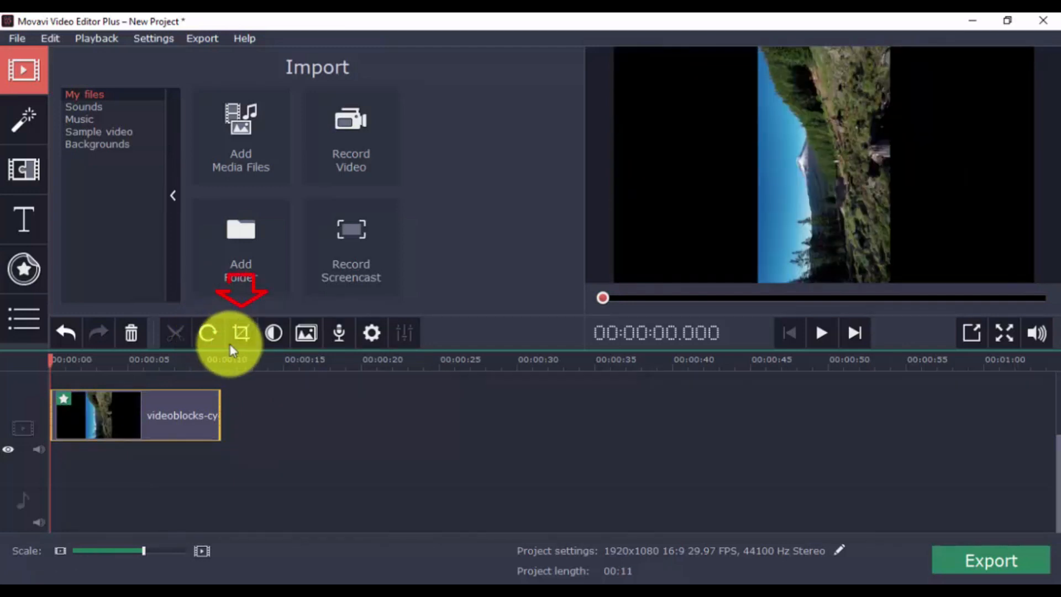
# Open Crop and Rotate, move the crop frame over the picture and drag the angle slider
pyautogui.click(234, 343)
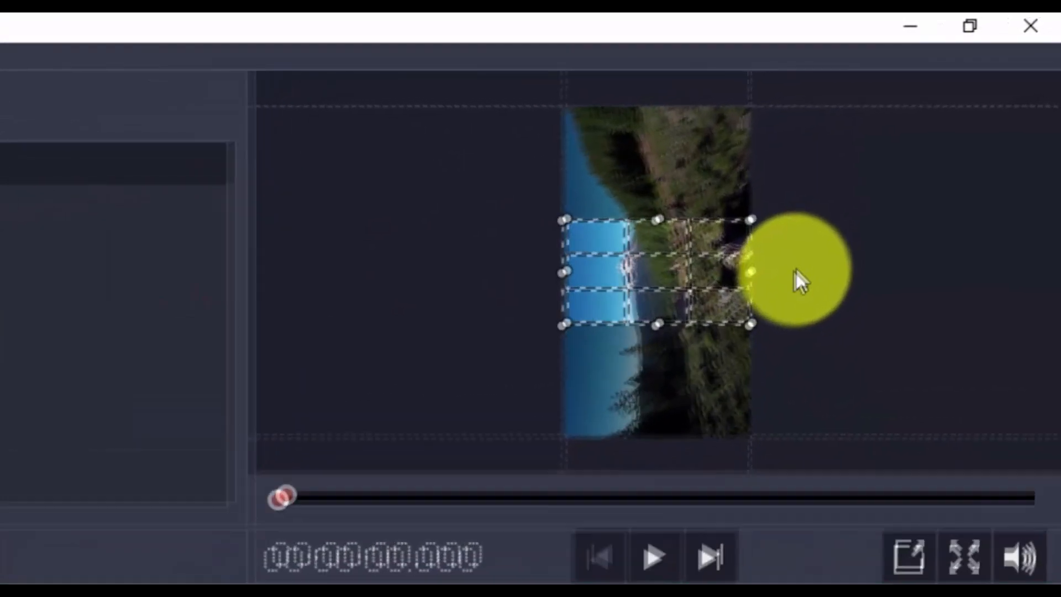
pyautogui.moveTo(751, 323); pyautogui.dragTo(903, 426)
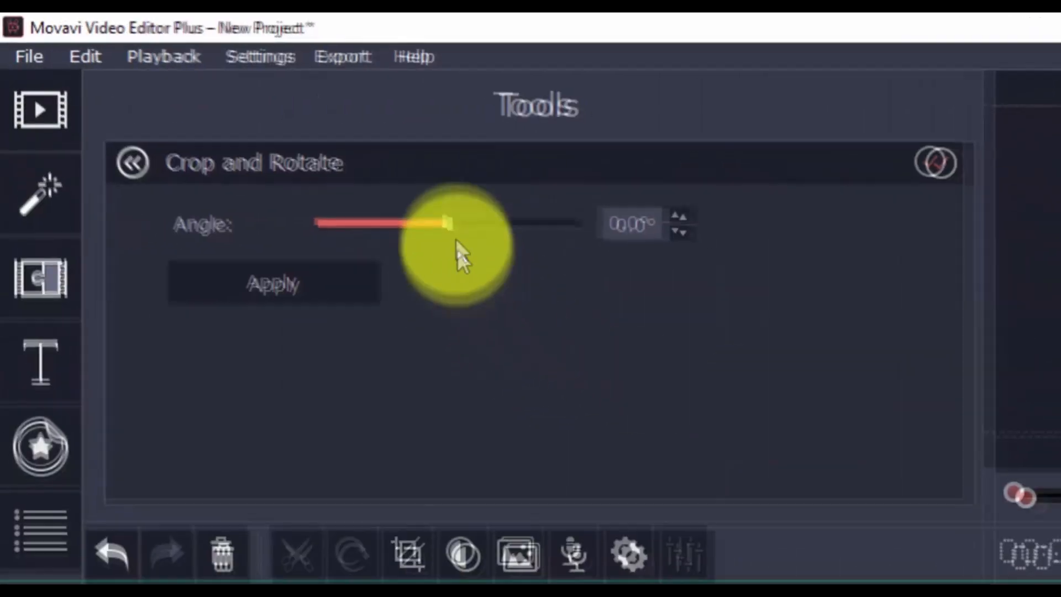
pyautogui.moveTo(448, 223); pyautogui.dragTo(530, 225)
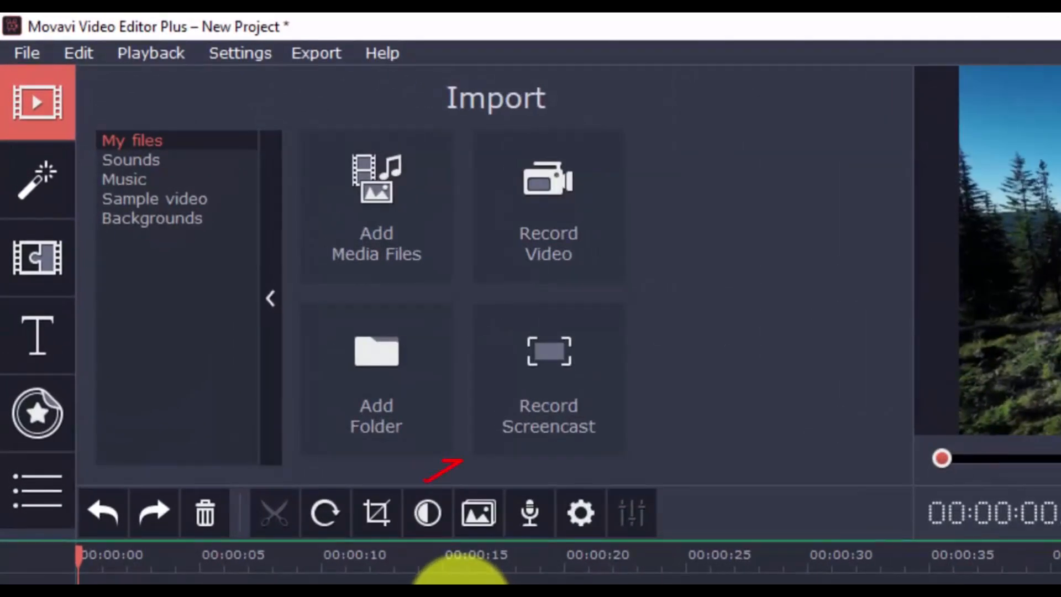
# Open the manual color adjustments for the clip and look through the brightness, contrast and hue sliders
pyautogui.click(419, 522)
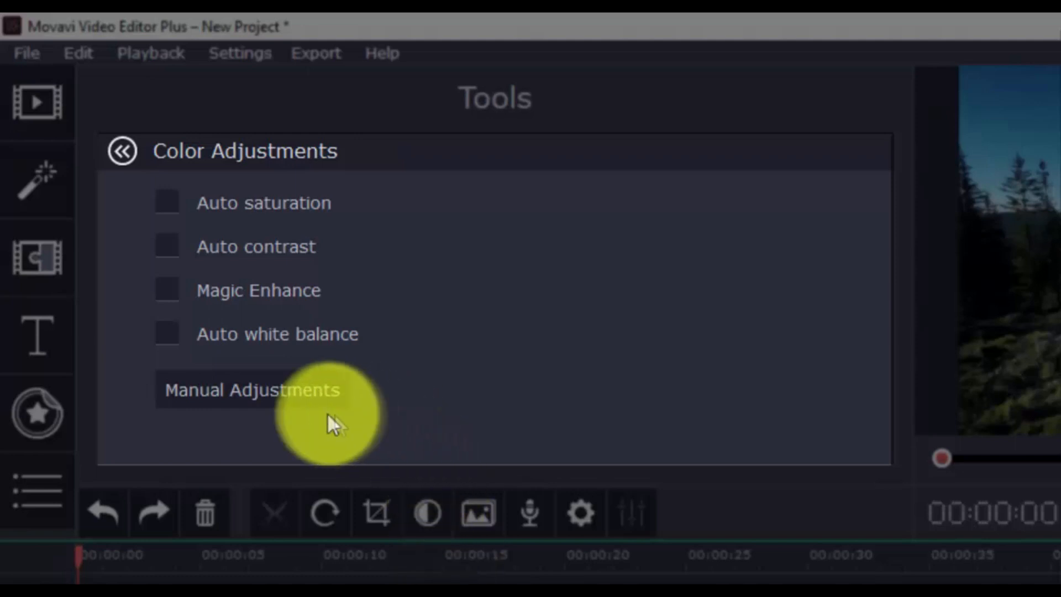
pyautogui.click(274, 397)
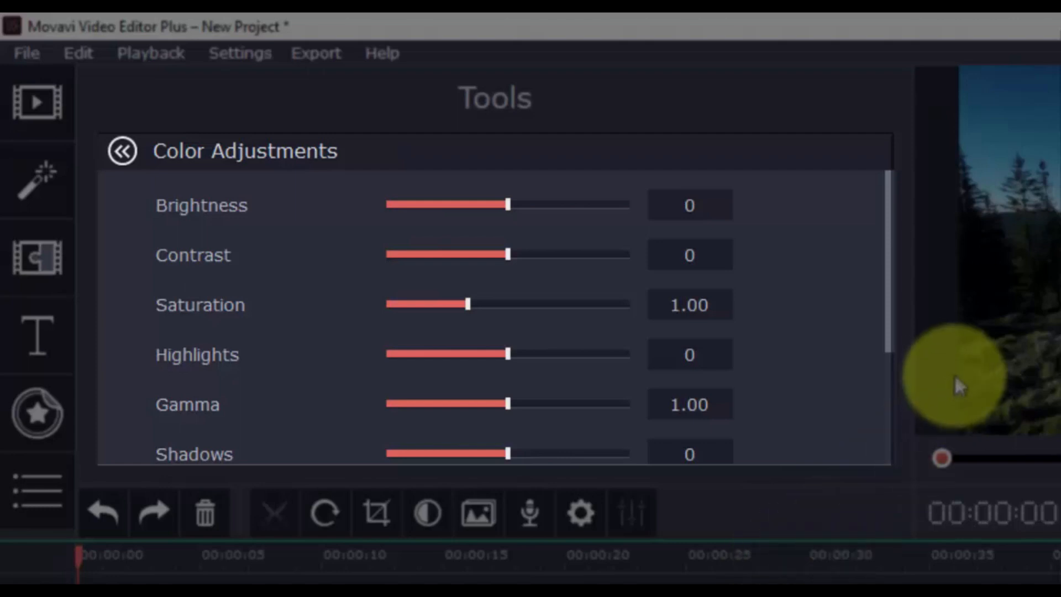
pyautogui.scroll(-1, 826, 333)
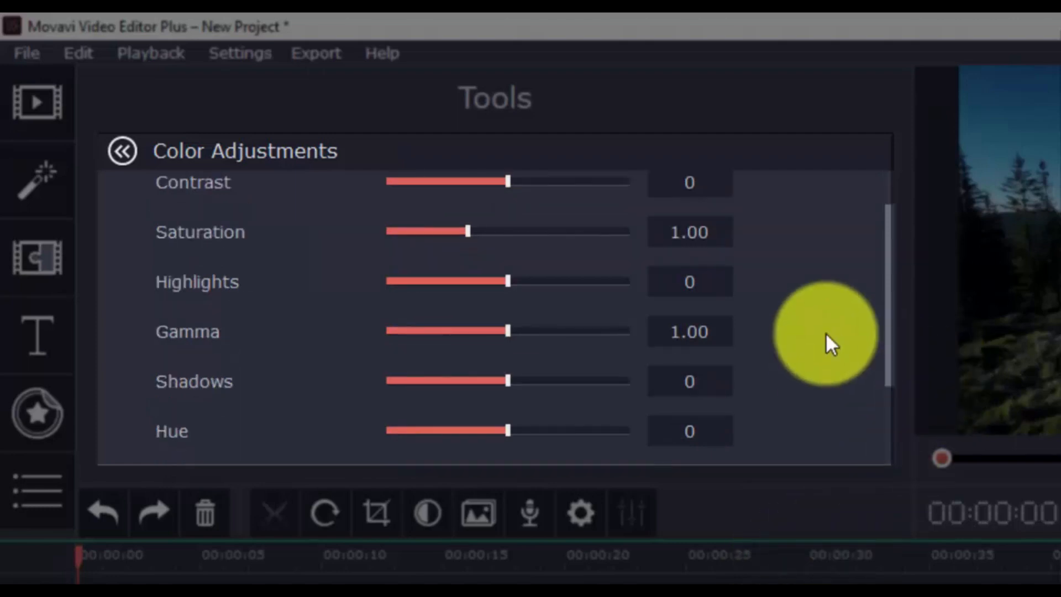
pyautogui.scroll(-2, 826, 333)
pyautogui.scroll(-1, 826, 332)
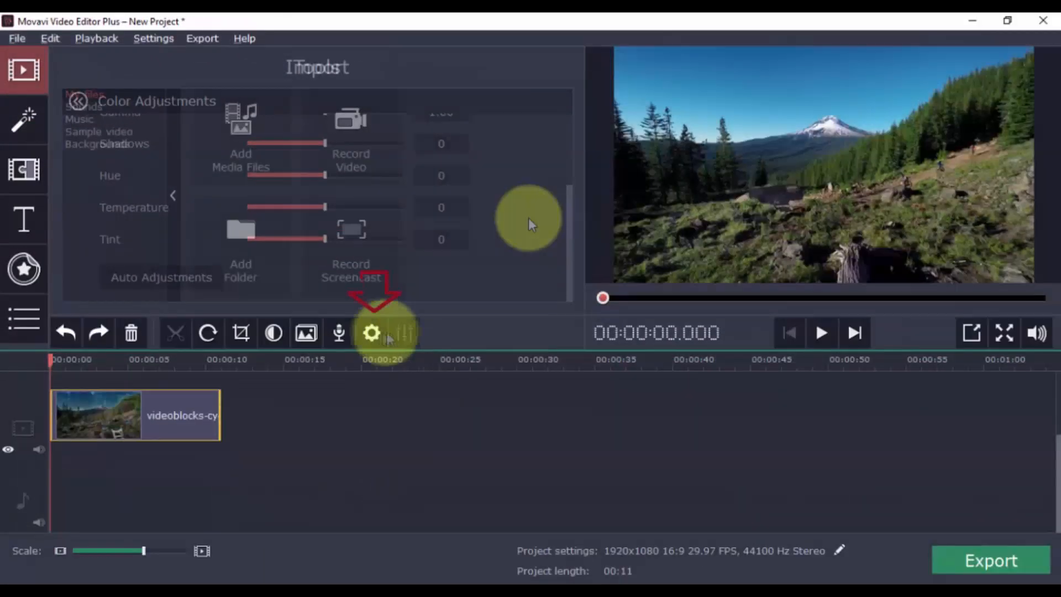
# Set the clip speed to 200% in the clip properties and play the preview
pyautogui.click(372, 333)
pyautogui.write('200')
pyautogui.press('Return')
pyautogui.click(819, 334)
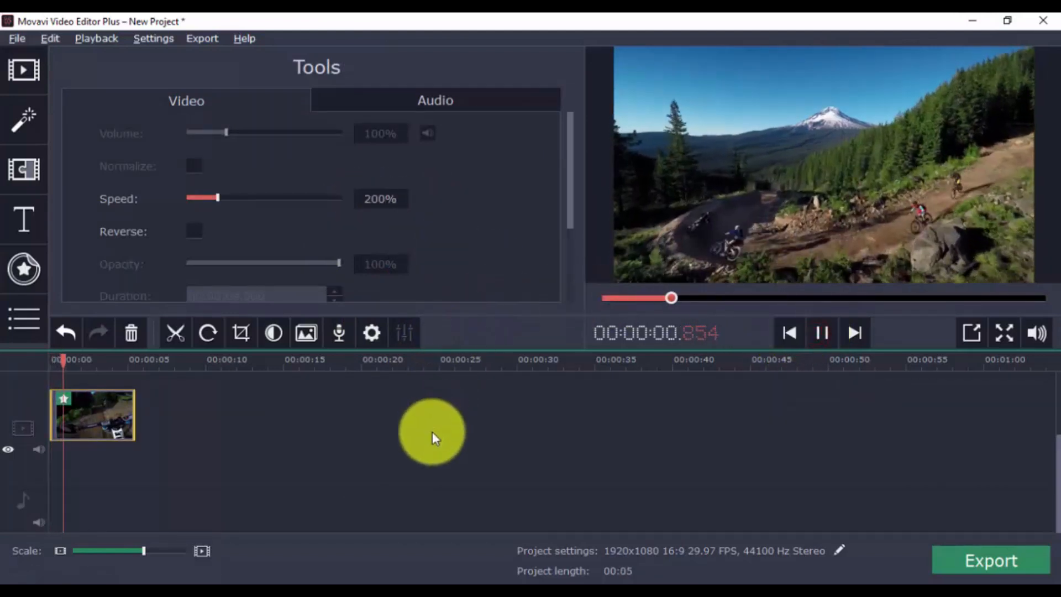
# Set the clip speed to 50%, play the preview, and tick Reverse to play the clip backwards
pyautogui.doubleClick(379, 197)
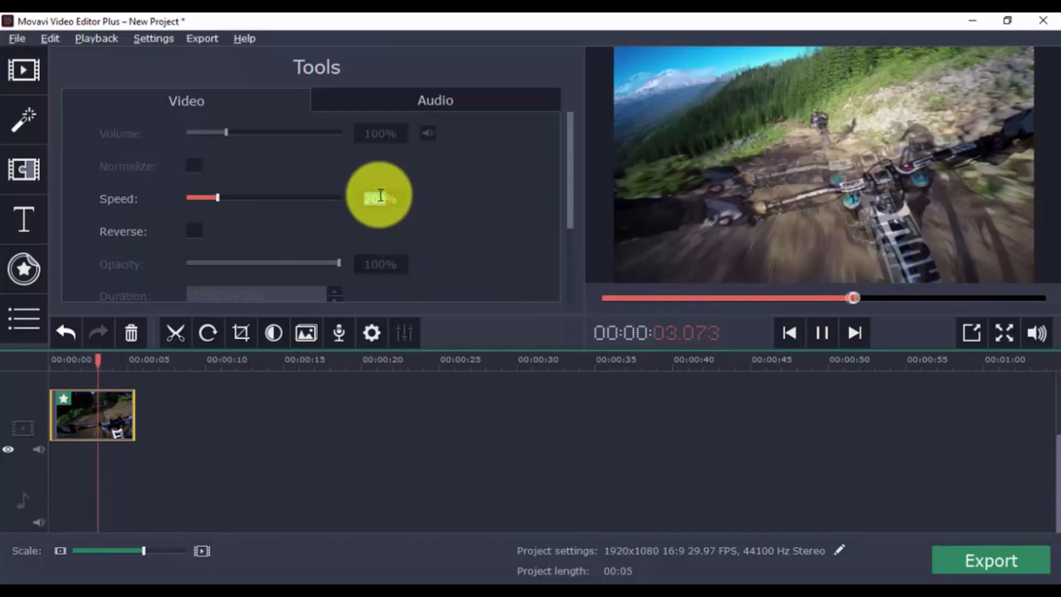
pyautogui.write('50')
pyautogui.press('Return')
pyautogui.click(818, 336)
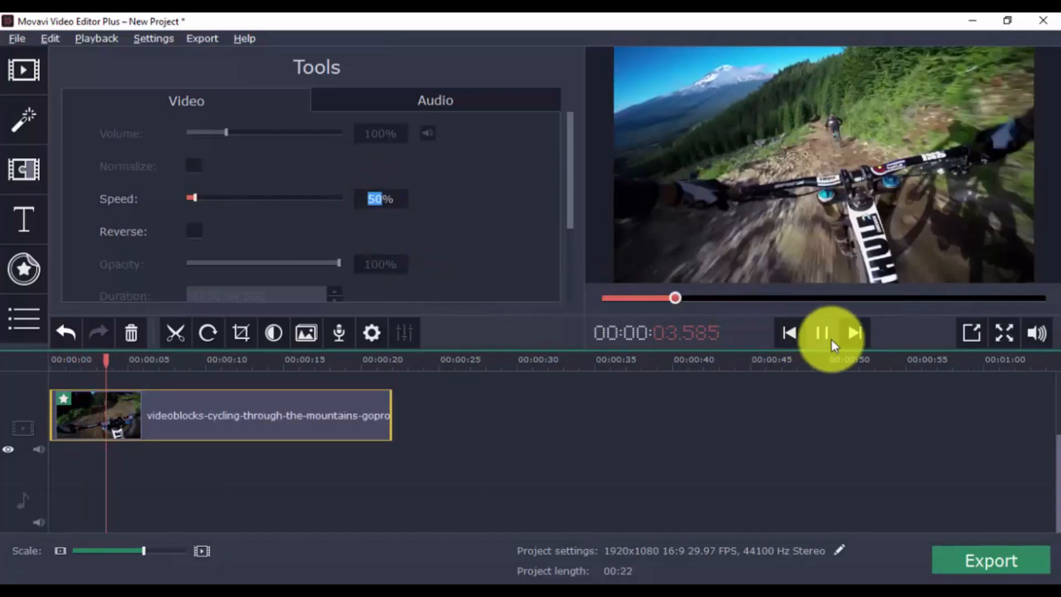
pyautogui.click(198, 234)
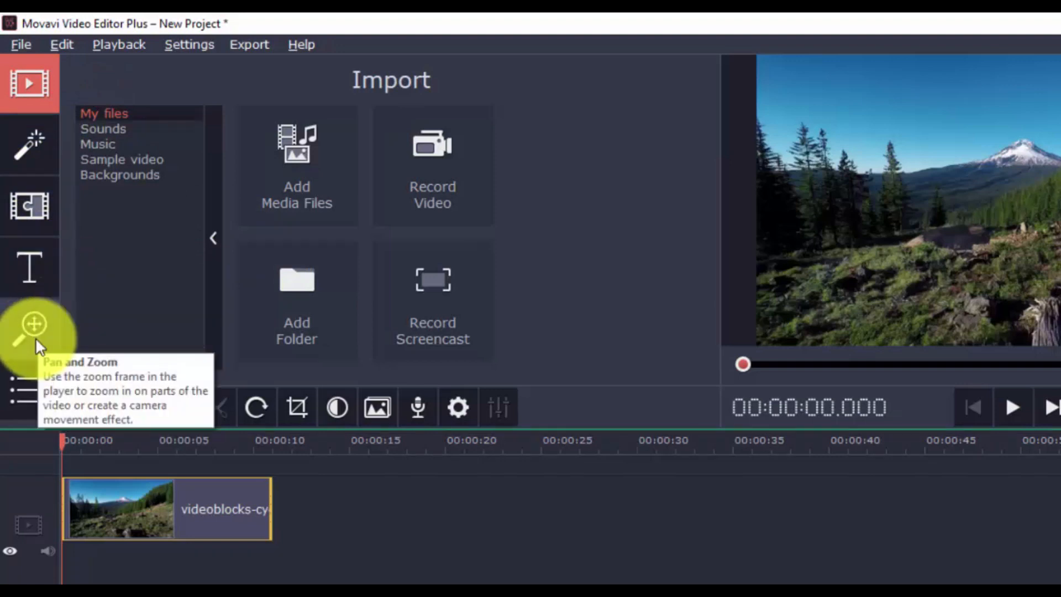
# Drag a sound effect from the Sounds library onto the audio track and play the preview
pyautogui.click(28, 390)
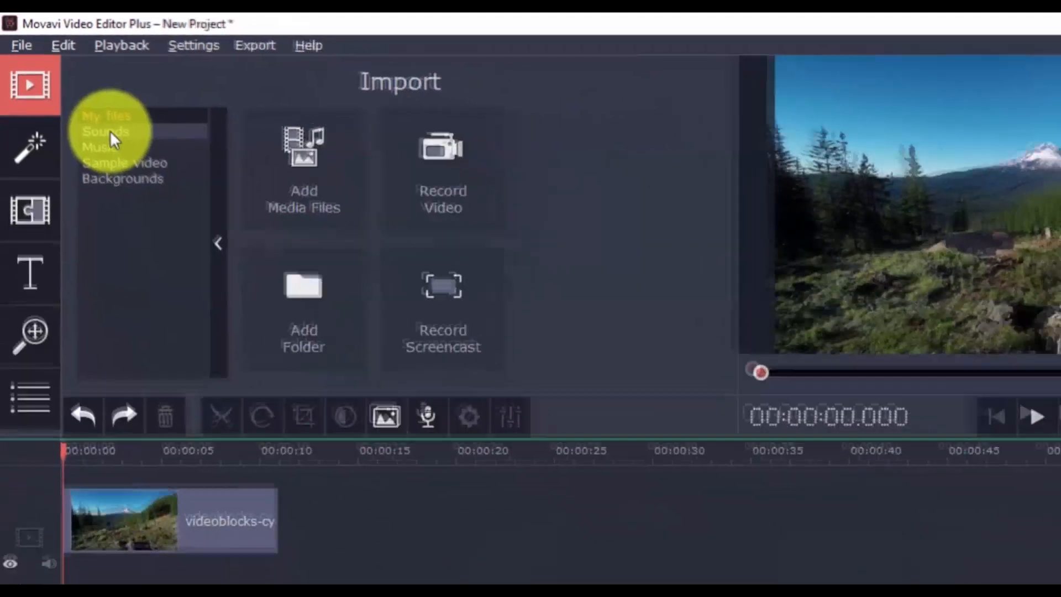
pyautogui.click(124, 152)
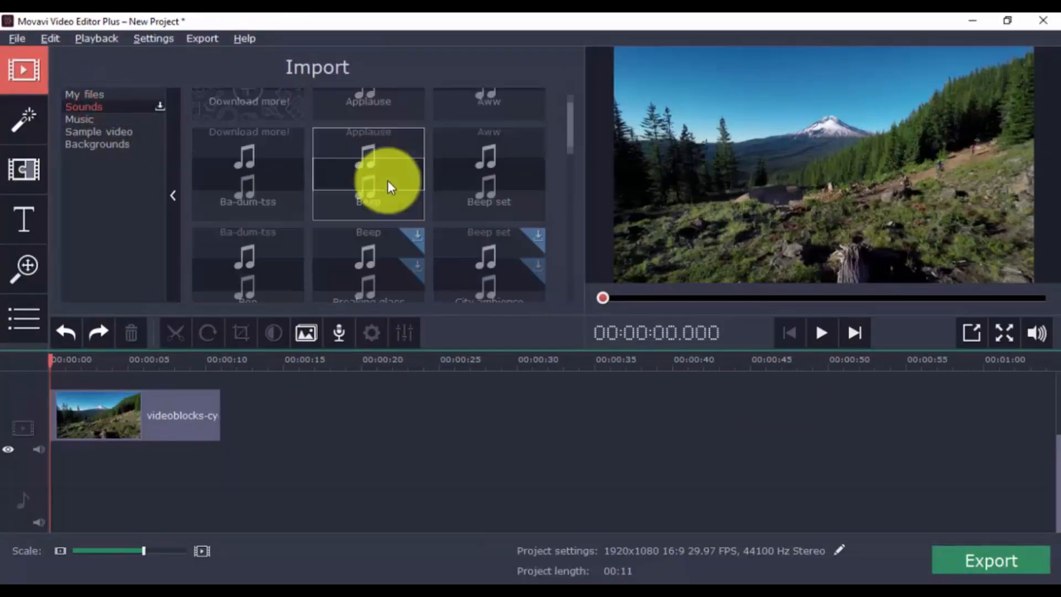
pyautogui.scroll(-10, 389, 183)
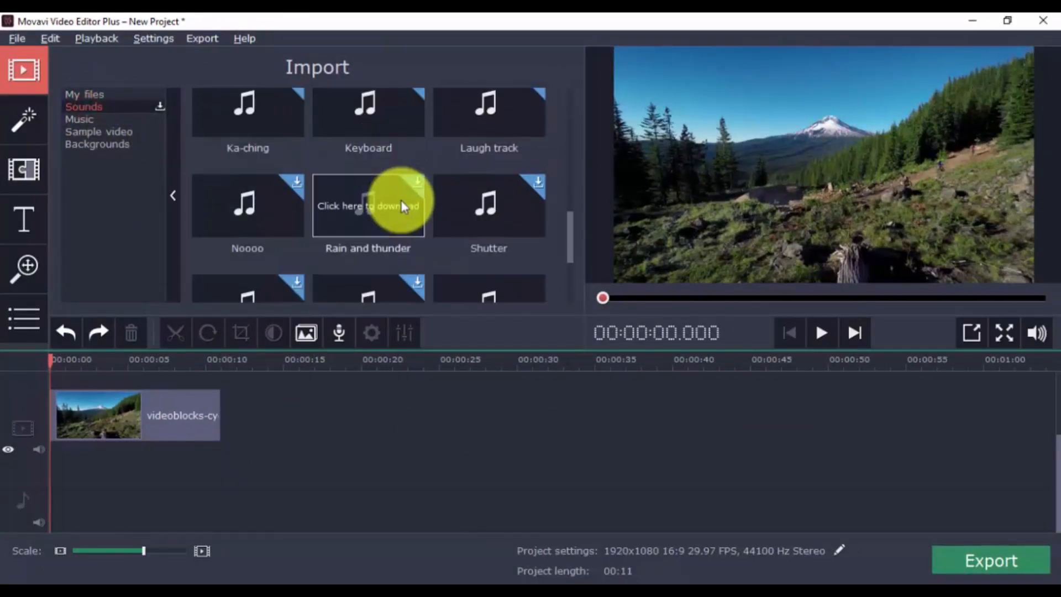
pyautogui.moveTo(464, 172); pyautogui.dragTo(90, 500)
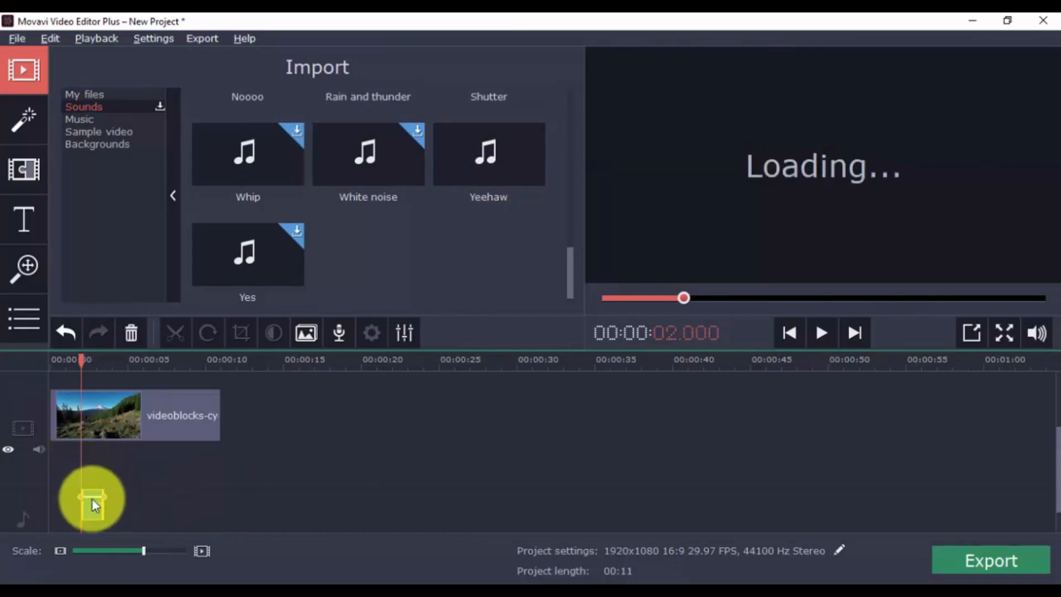
pyautogui.click(821, 333)
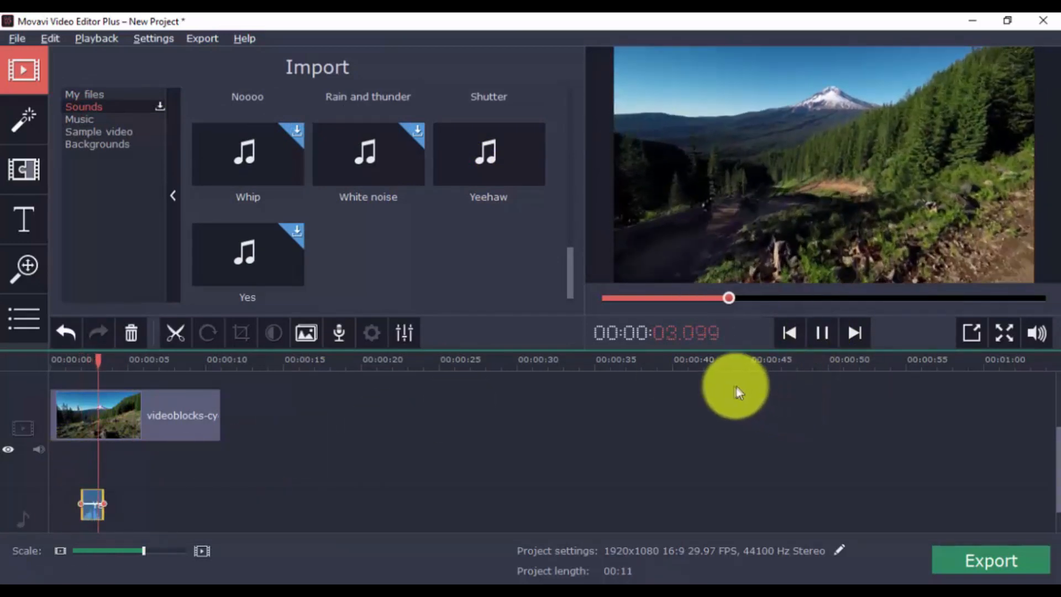
pyautogui.click(821, 332)
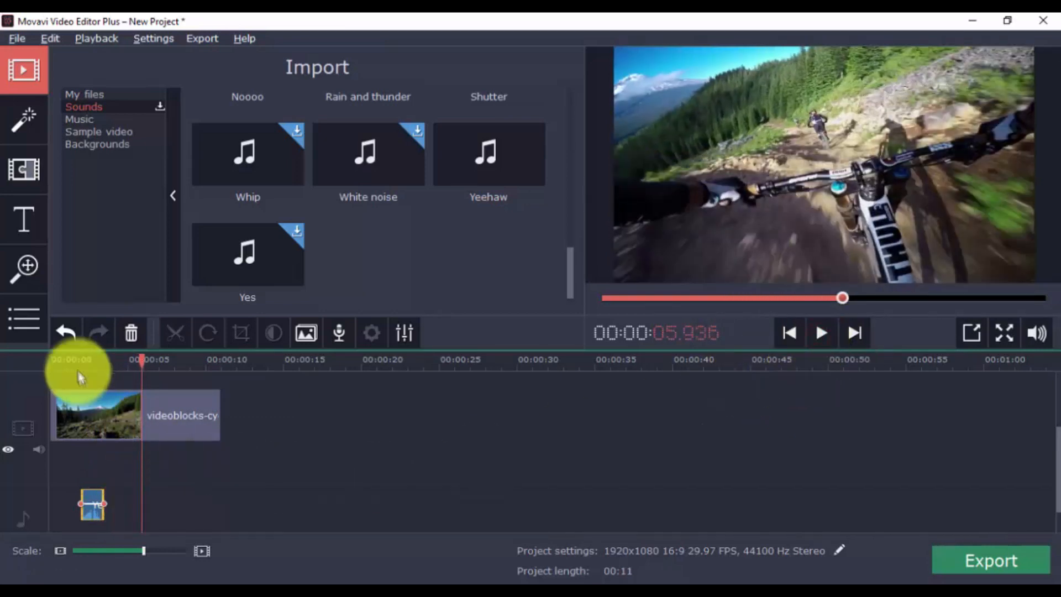
# Add the Free Spirit music track from the Music library to the audio track and play it
pyautogui.click(79, 118)
pyautogui.scroll(-6, 406, 191)
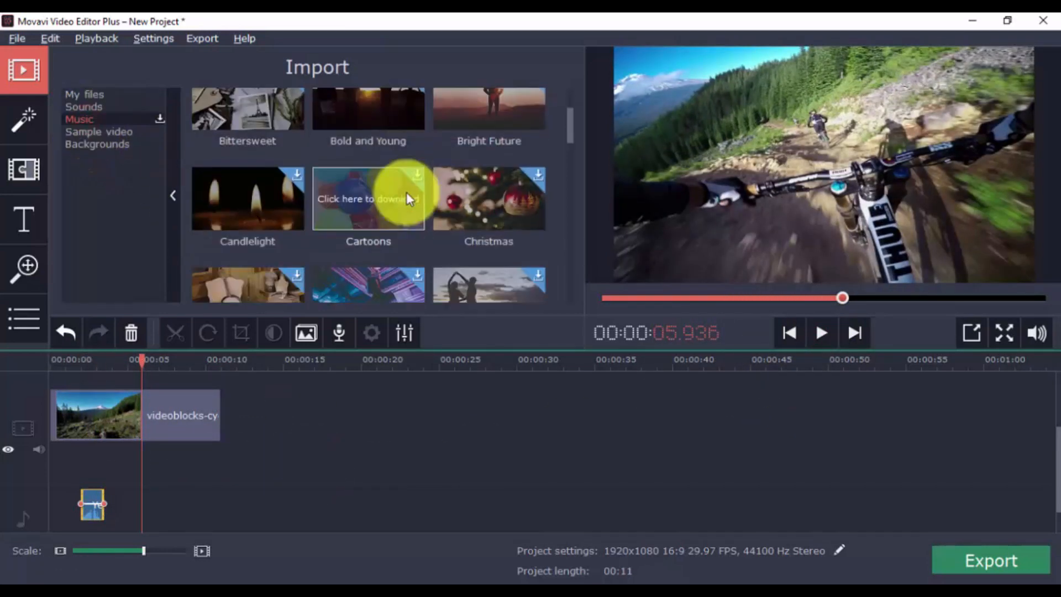
pyautogui.moveTo(243, 200); pyautogui.dragTo(111, 492)
pyautogui.click(824, 332)
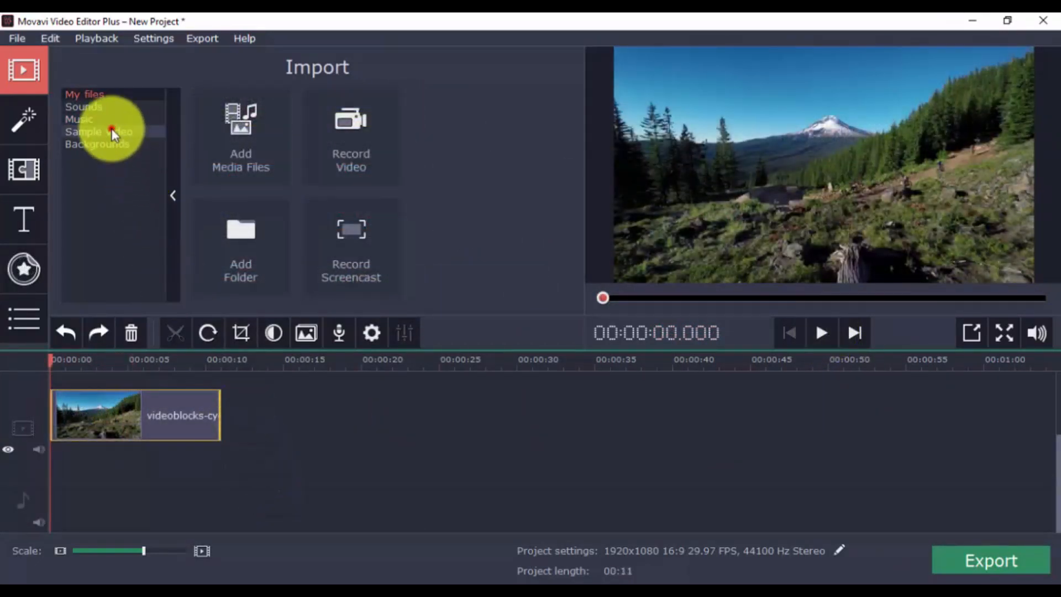
# Add the Camera sample video as an overlay above the clip, reposition it in the player, and play
pyautogui.click(112, 133)
pyautogui.moveTo(486, 108); pyautogui.dragTo(60, 387)
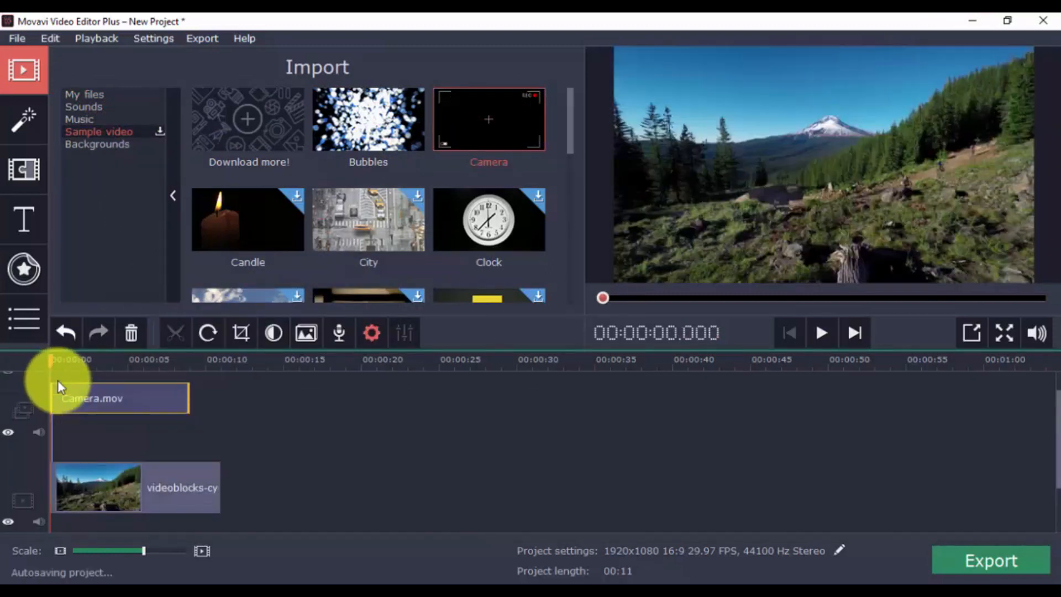
pyautogui.doubleClick(90, 396)
pyautogui.moveTo(666, 126); pyautogui.dragTo(611, 104)
pyautogui.click(822, 330)
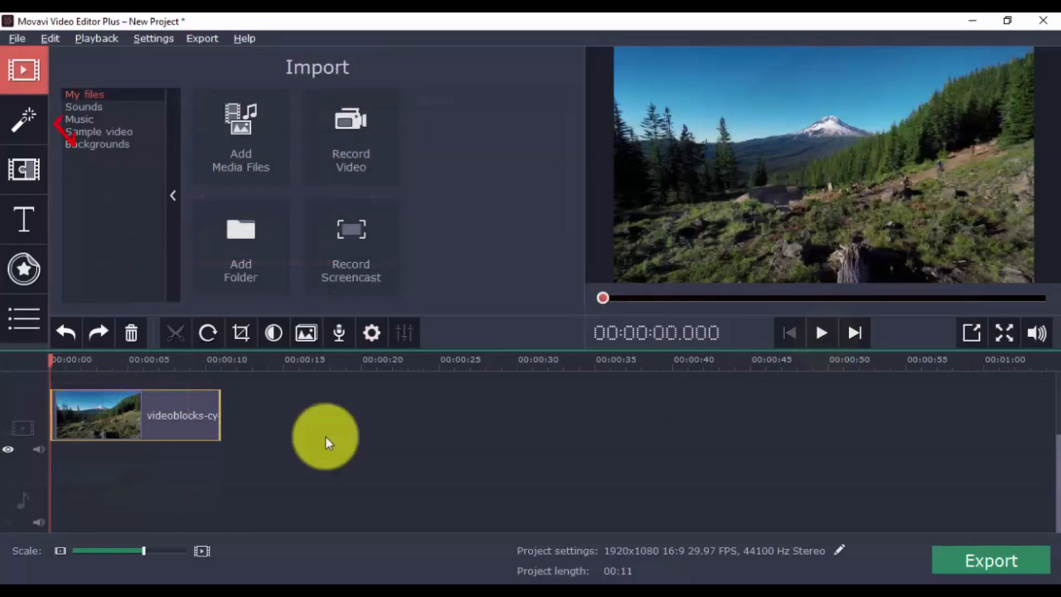
# Apply the Lens flare 6 filter to the video clip
pyautogui.click(24, 119)
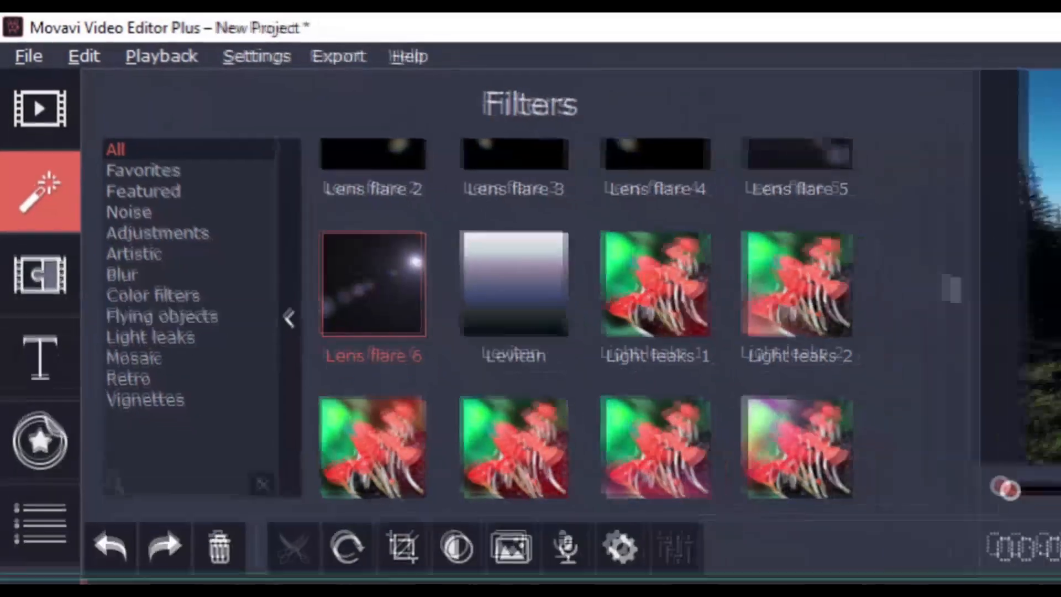
pyautogui.moveTo(389, 306); pyautogui.dragTo(223, 596)
pyautogui.moveTo(127, 412); pyautogui.dragTo(117, 424)
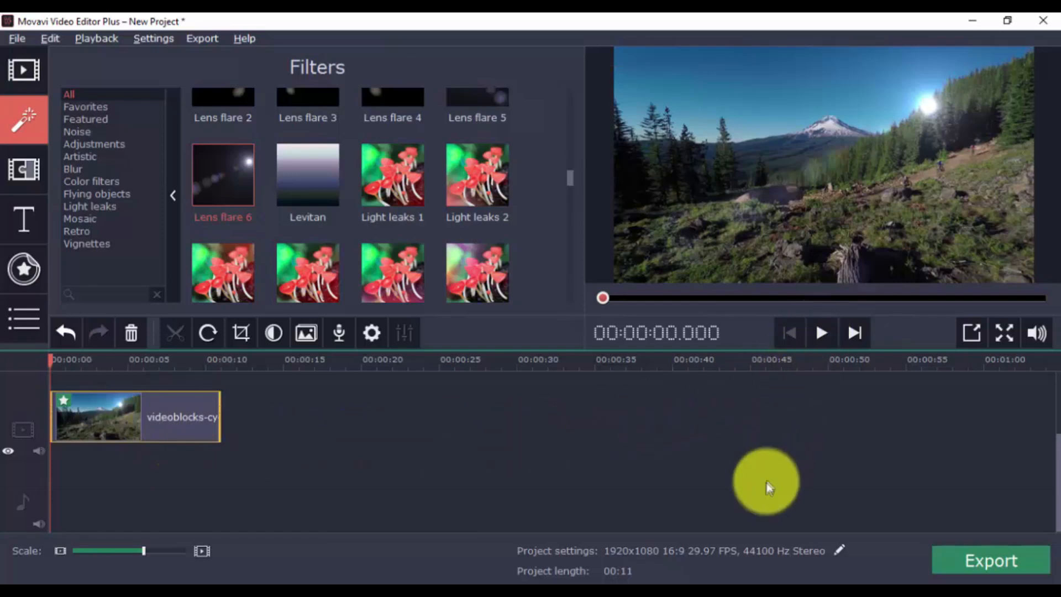
# Replace the Lens flare 6 filter with Light leaks 1 on the clip and play the preview
pyautogui.click(66, 335)
pyautogui.moveTo(398, 177); pyautogui.dragTo(138, 416)
pyautogui.click(820, 334)
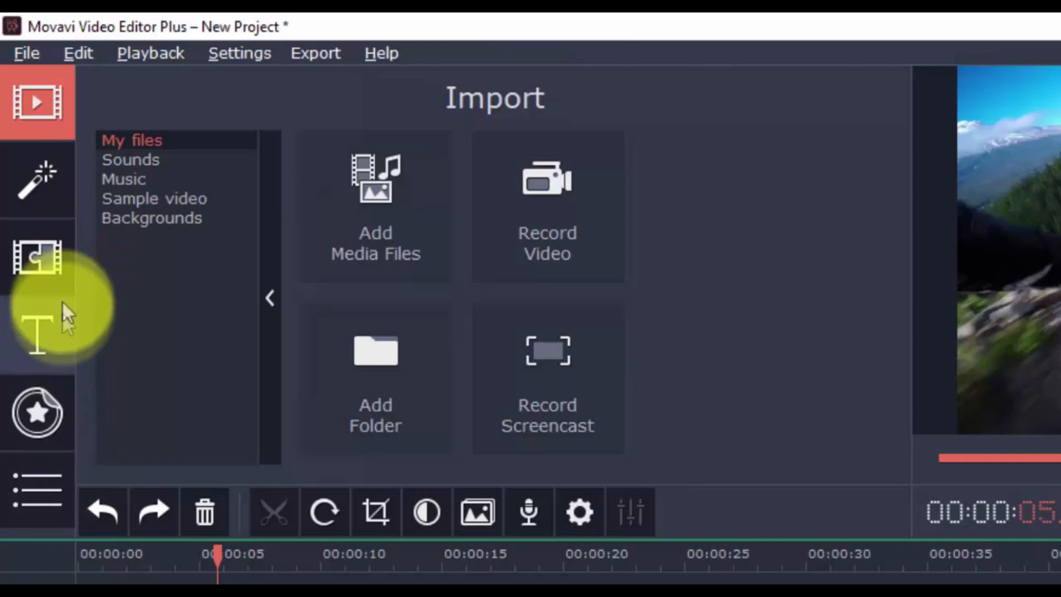
# Add the Ken Burns - intense transition between the two clips and play the preview
pyautogui.click(54, 258)
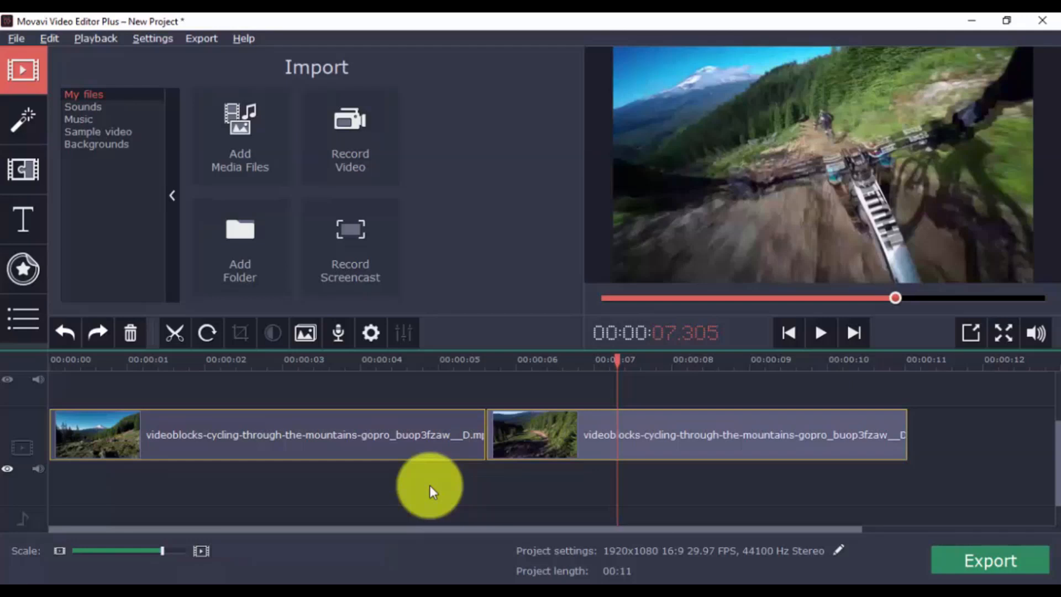
pyautogui.click(23, 169)
pyautogui.moveTo(409, 138); pyautogui.dragTo(477, 429)
pyautogui.click(360, 360)
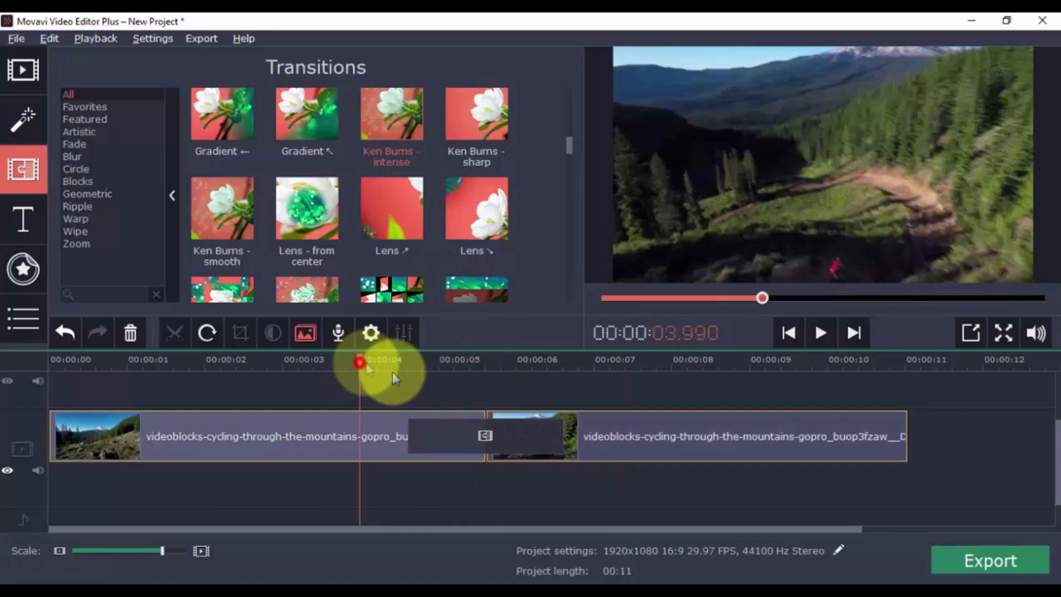
pyautogui.click(820, 334)
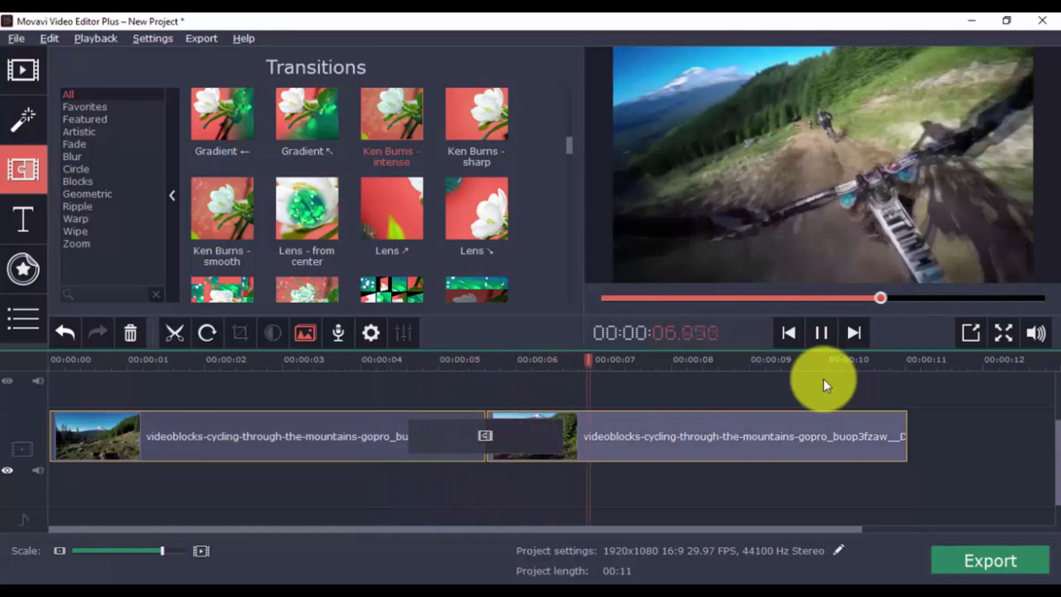
pyautogui.click(821, 332)
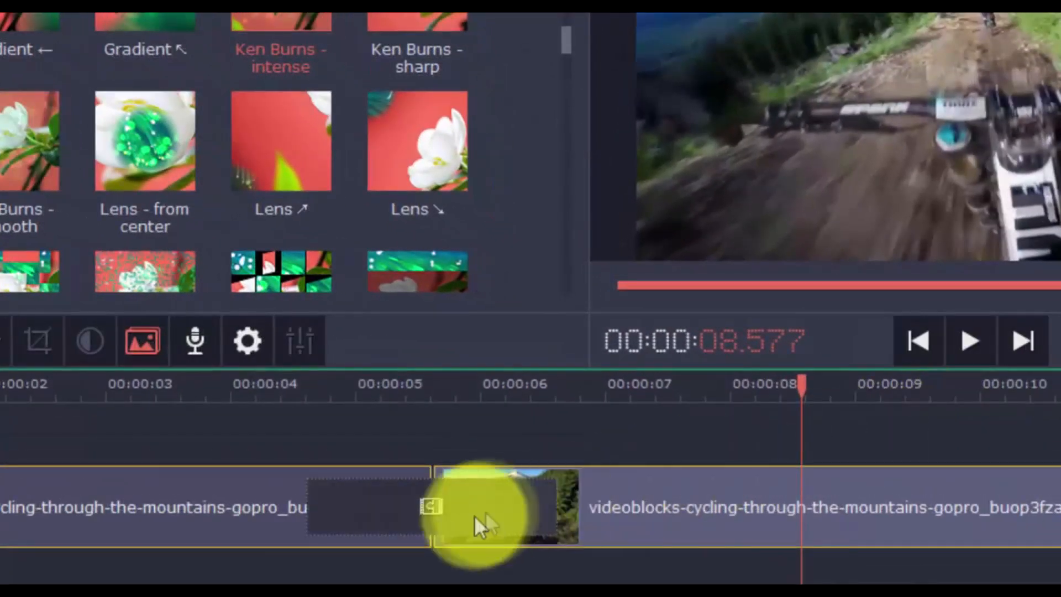
# Open the transition's properties, close them, and delete the Ken Burns - intense transition
pyautogui.click(438, 507)
pyautogui.doubleClick(463, 492)
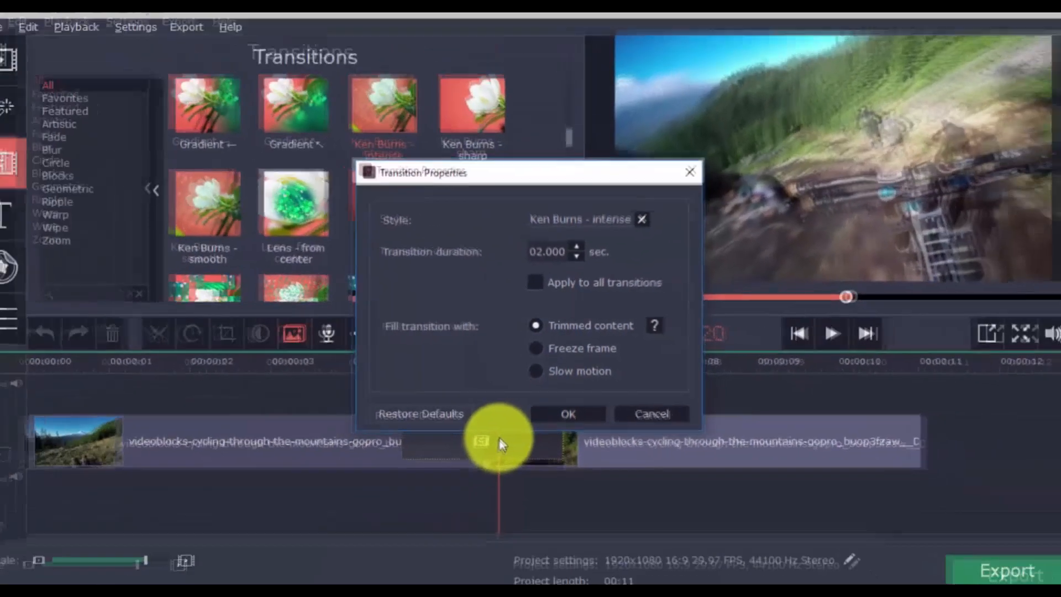
pyautogui.press('Escape')
pyautogui.press('Delete')
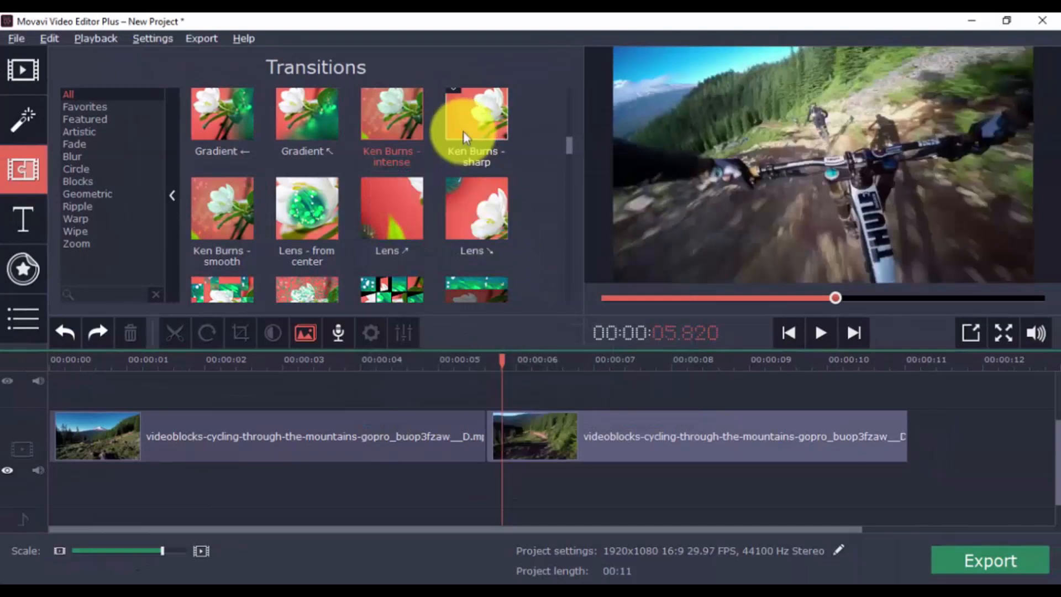
# Add the Lens ↗ transition between the two clips and play the preview
pyautogui.click(406, 210)
pyautogui.moveTo(406, 210); pyautogui.dragTo(480, 436)
pyautogui.click(375, 360)
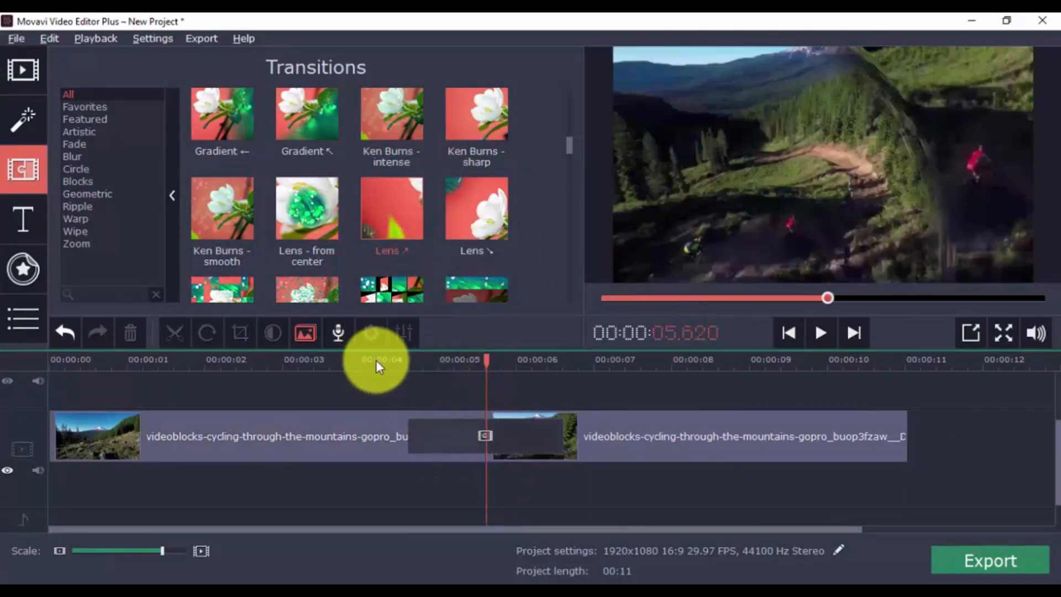
pyautogui.click(822, 333)
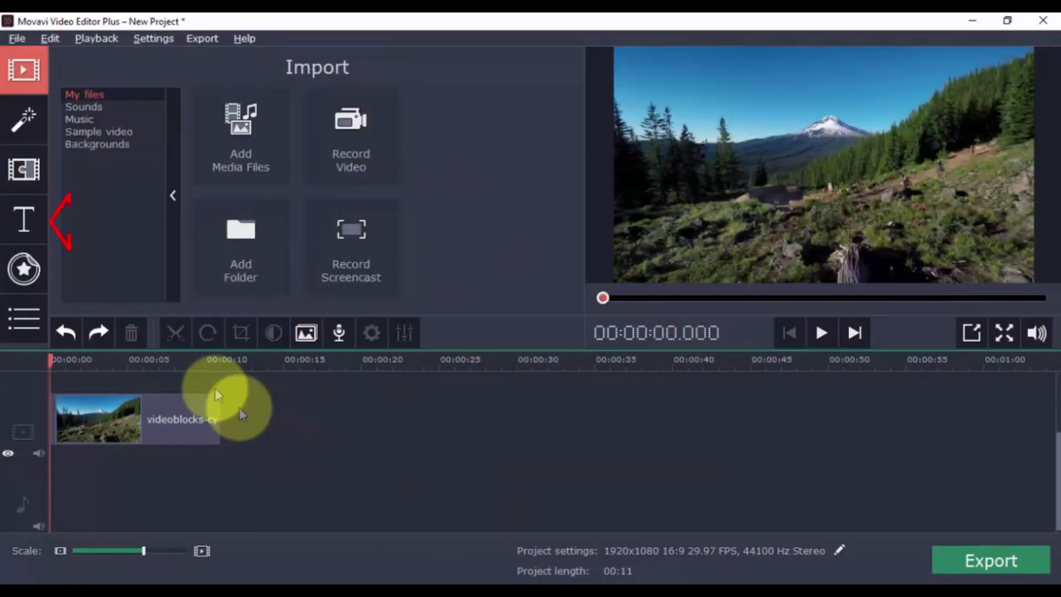
# Add the Clean line title to the title track at about 5 seconds and select it
pyautogui.click(24, 219)
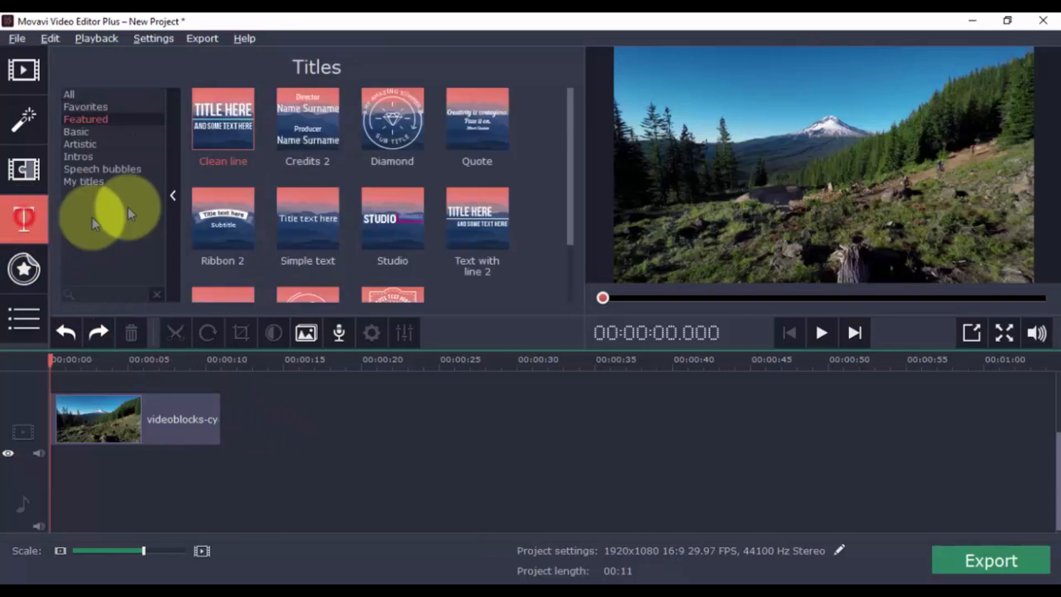
pyautogui.moveTo(220, 131); pyautogui.dragTo(142, 361)
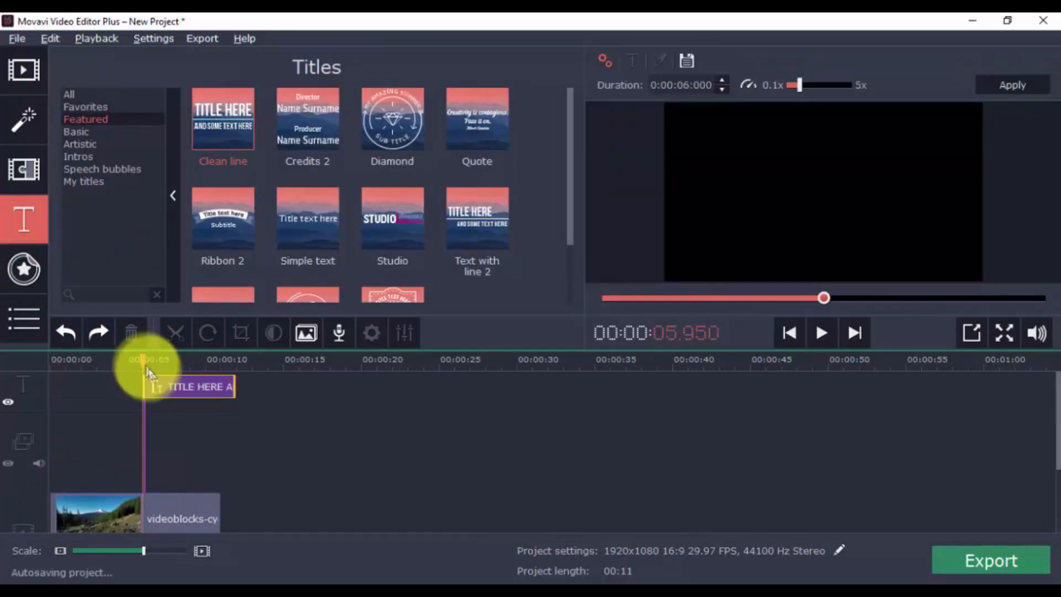
pyautogui.click(172, 391)
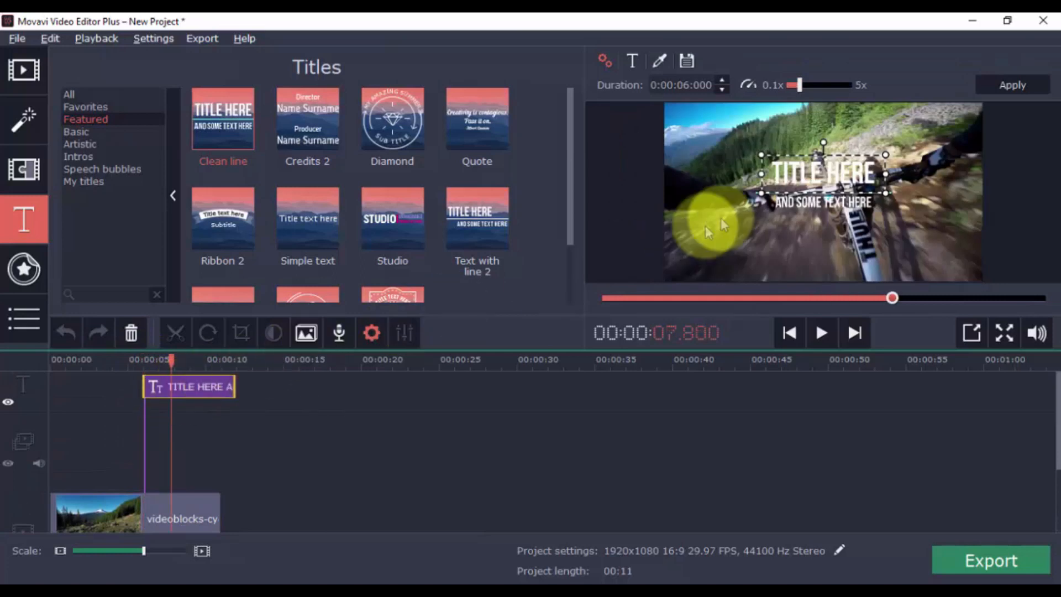
# Change the title's main text to 'Directed by' followed by the director's name
pyautogui.doubleClick(817, 184)
pyautogui.write('Directed by Mark')
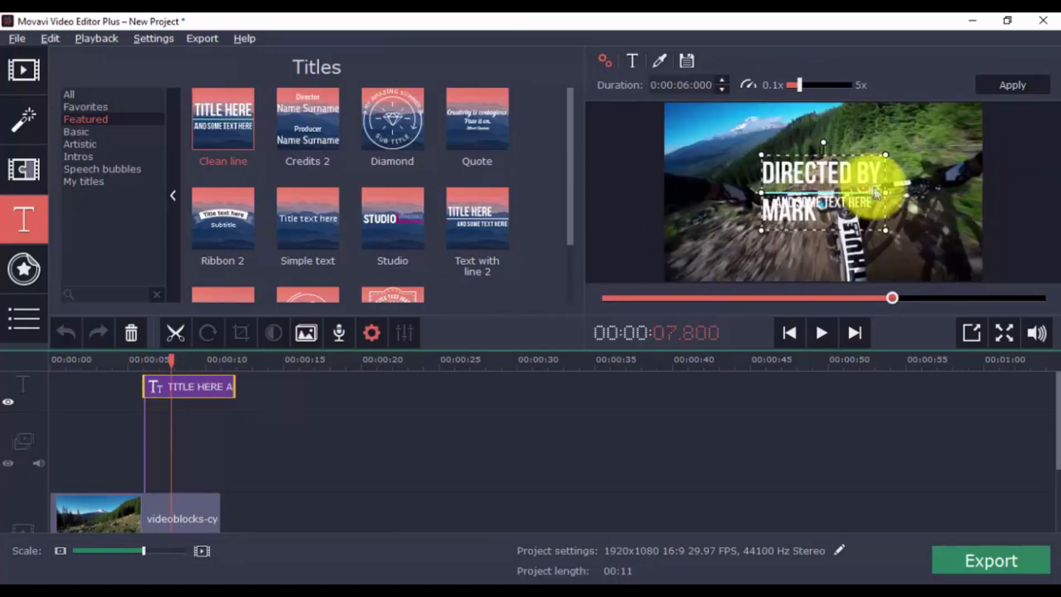
pyautogui.click(919, 192)
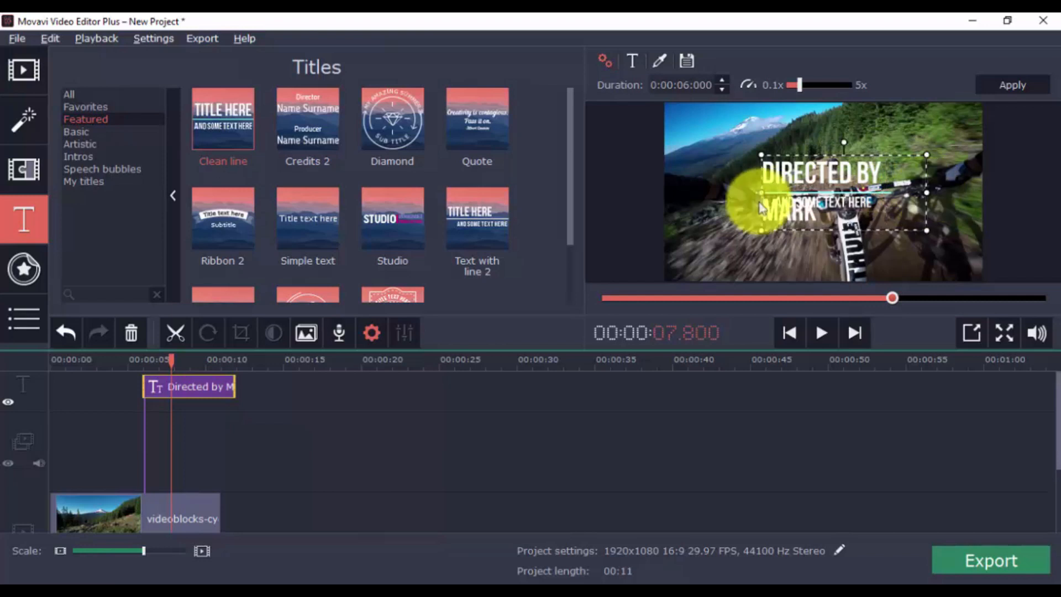
# Shift the title text slightly left in the player and play from the start
pyautogui.moveTo(761, 193); pyautogui.dragTo(740, 196)
pyautogui.click(128, 356)
pyautogui.click(812, 333)
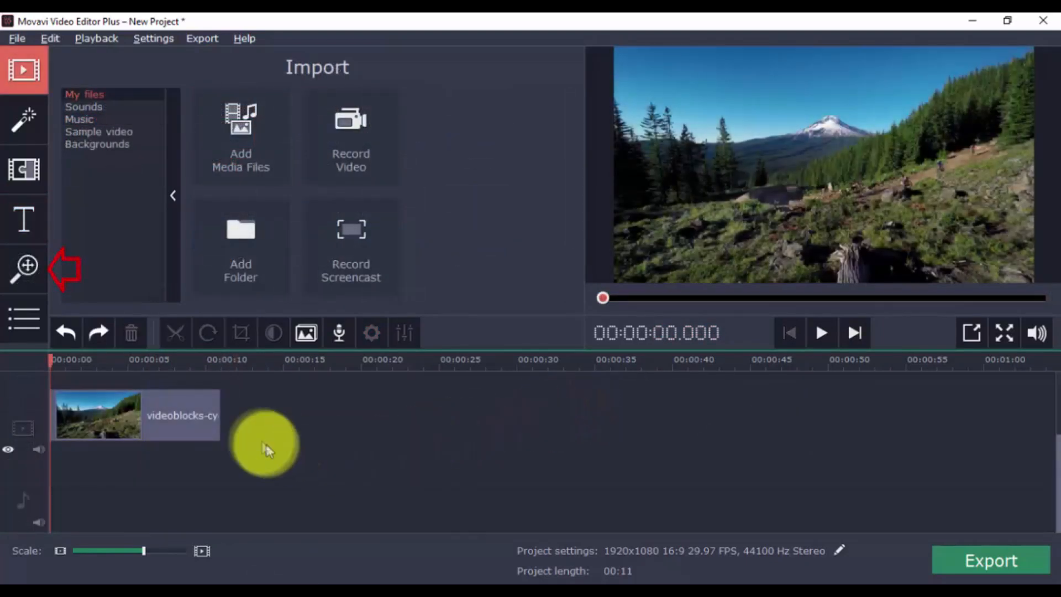
# Open Pan and Zoom for the clip and add a Pan effect
pyautogui.click(26, 268)
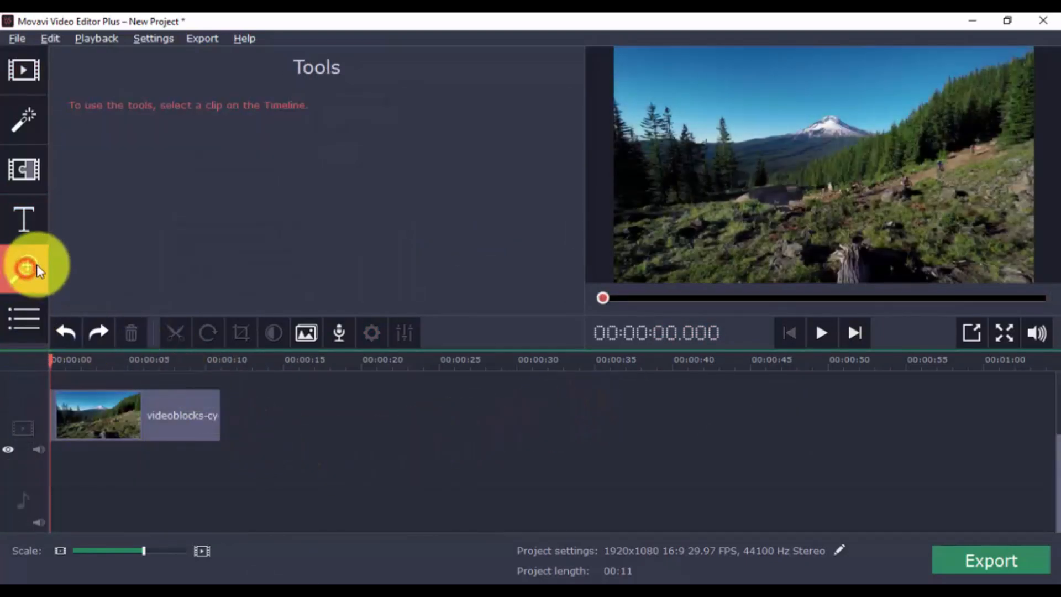
pyautogui.click(140, 421)
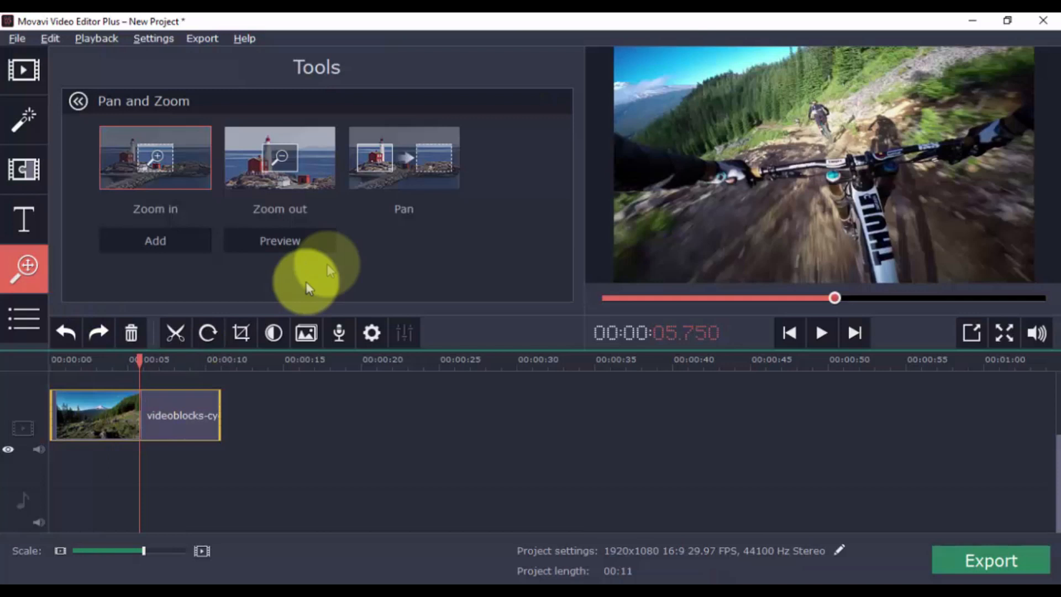
pyautogui.click(435, 172)
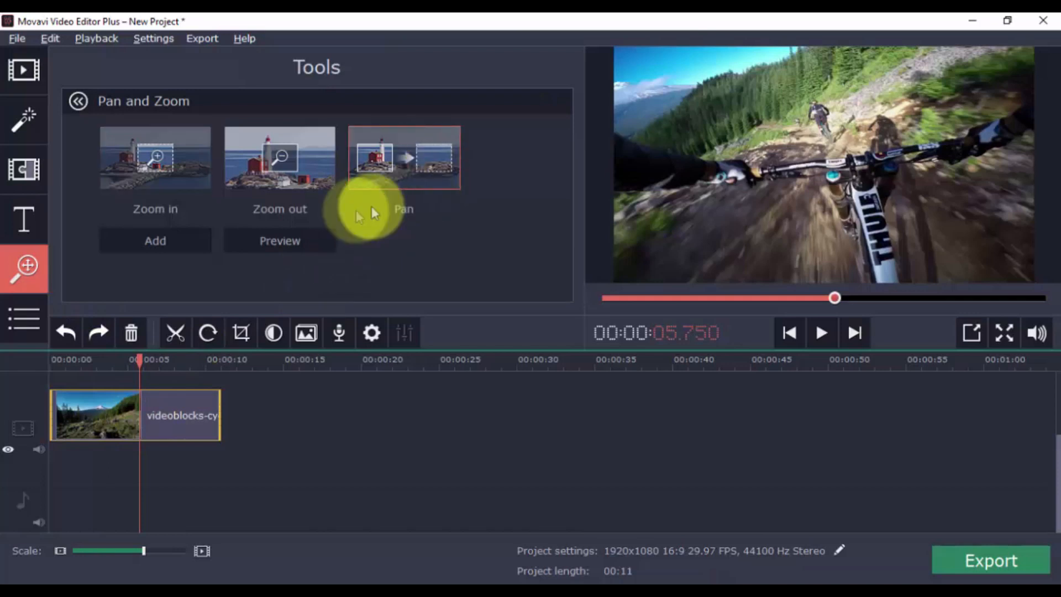
pyautogui.click(170, 245)
# Move the pan frame slightly left in the player and play the preview
pyautogui.moveTo(783, 219); pyautogui.dragTo(731, 217)
pyautogui.click(129, 364)
pyautogui.click(822, 335)
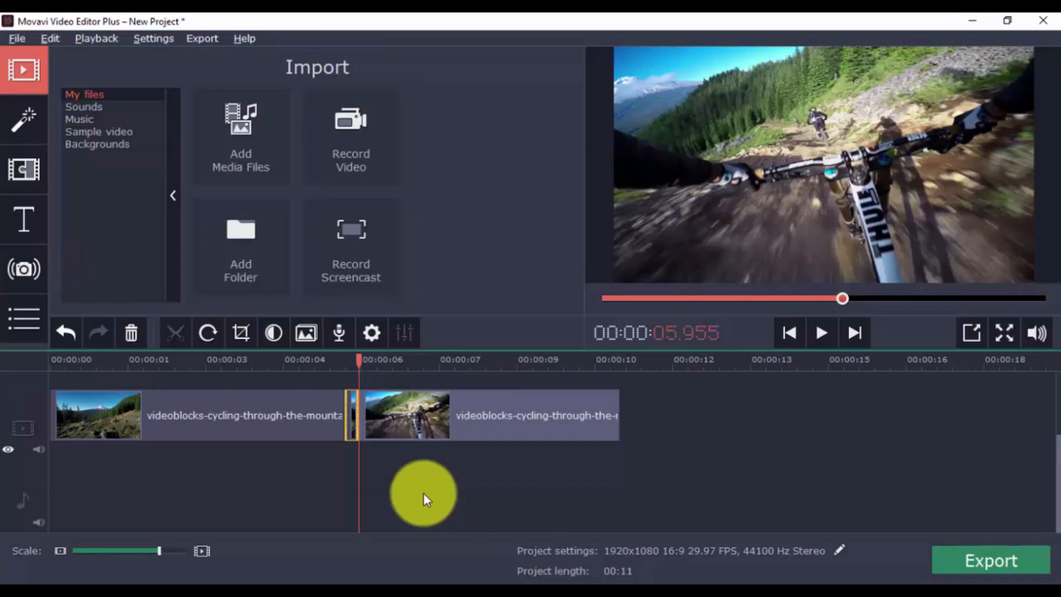
# Run video stabilization on the selected clip segment in the Video Stabilization dialog
pyautogui.click(38, 275)
pyautogui.click(352, 403)
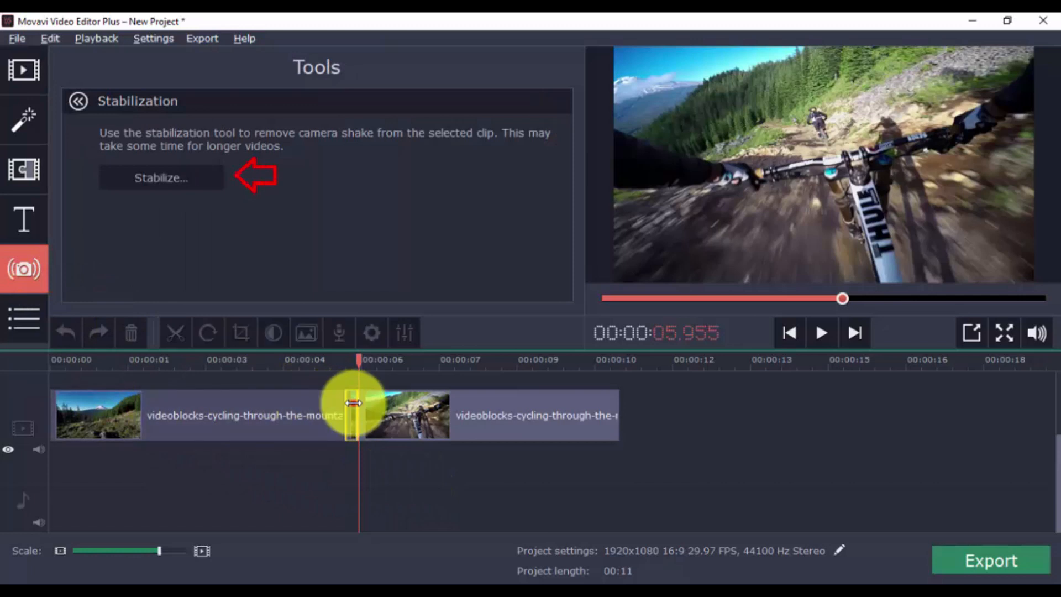
pyautogui.click(184, 181)
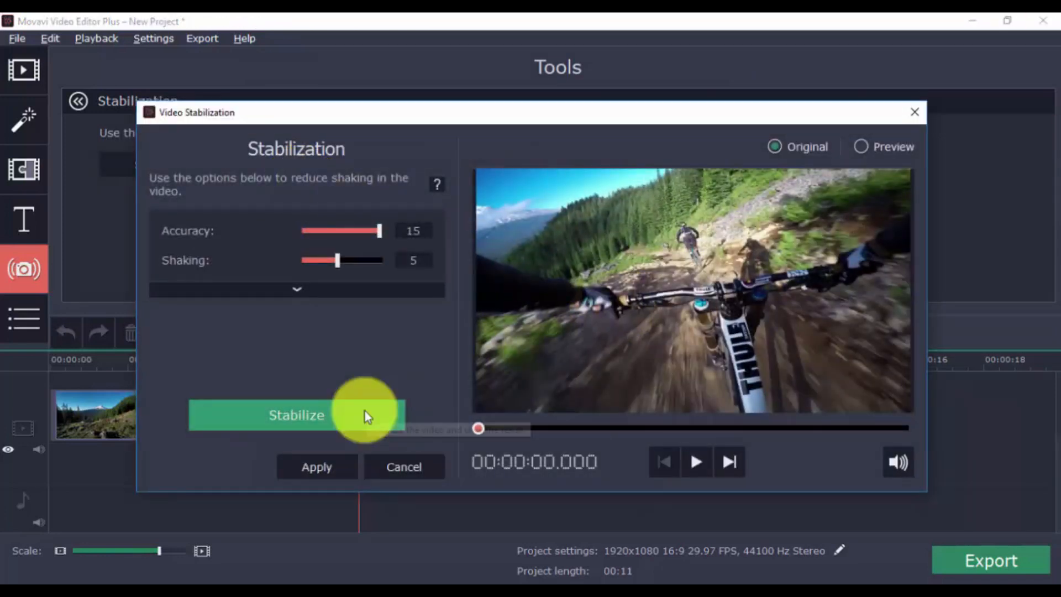
pyautogui.click(366, 415)
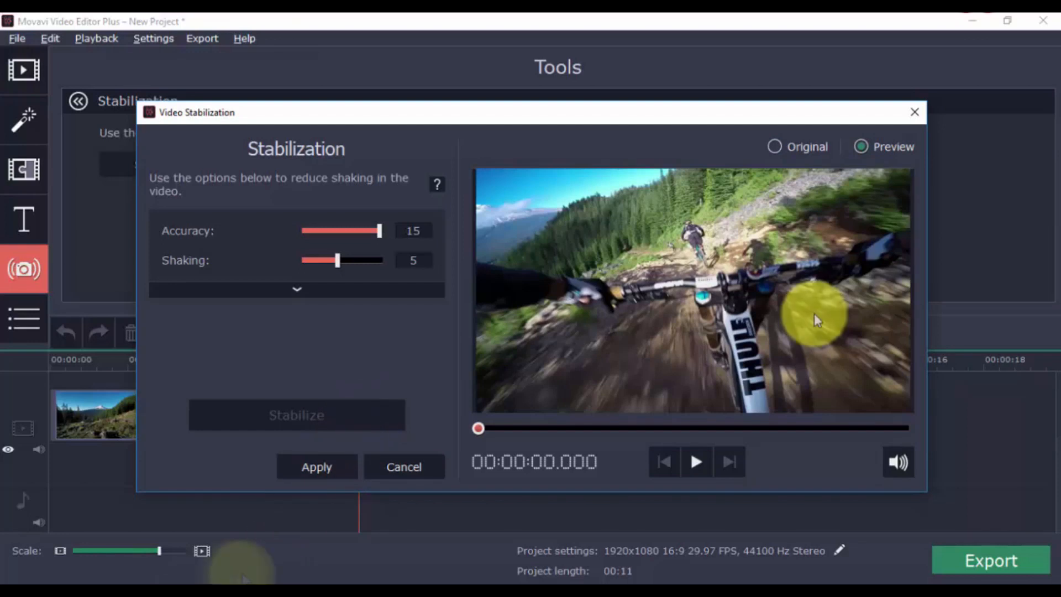
# Play the stabilized preview and close the stabilization dialog without applying
pyautogui.click(696, 462)
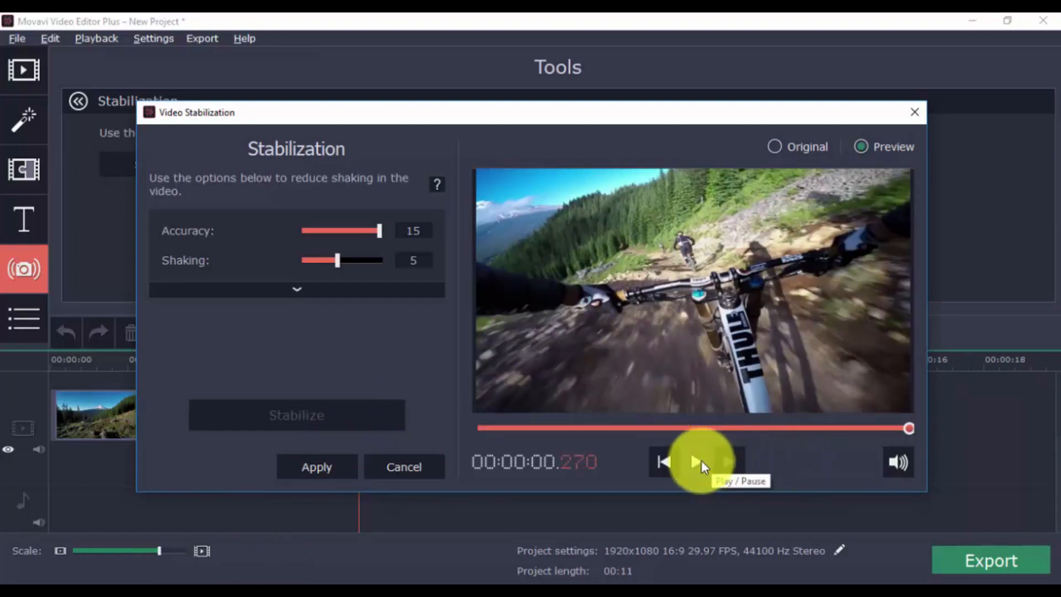
pyautogui.click(698, 461)
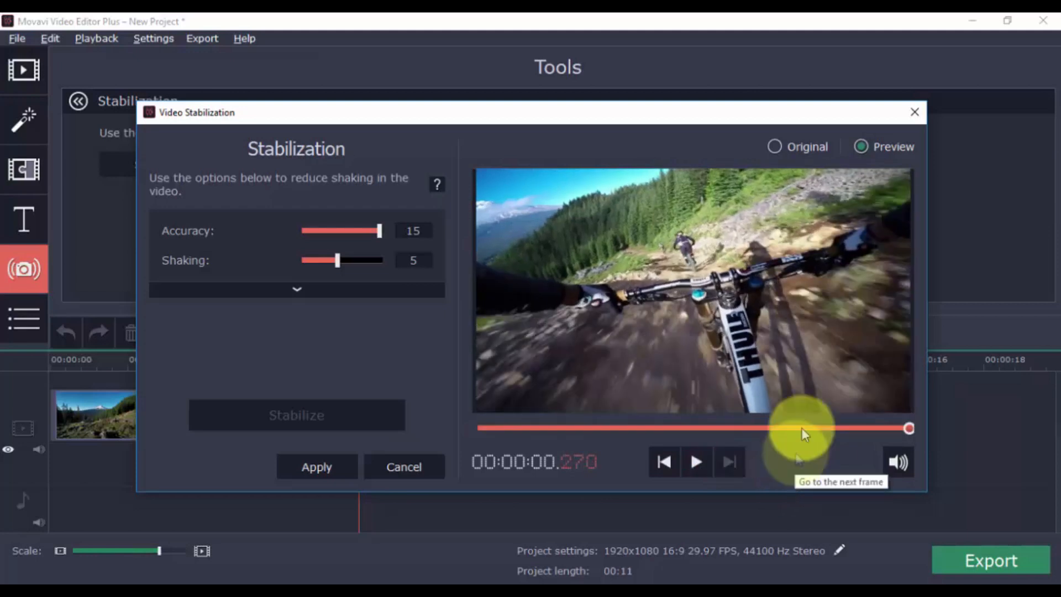
pyautogui.click(913, 111)
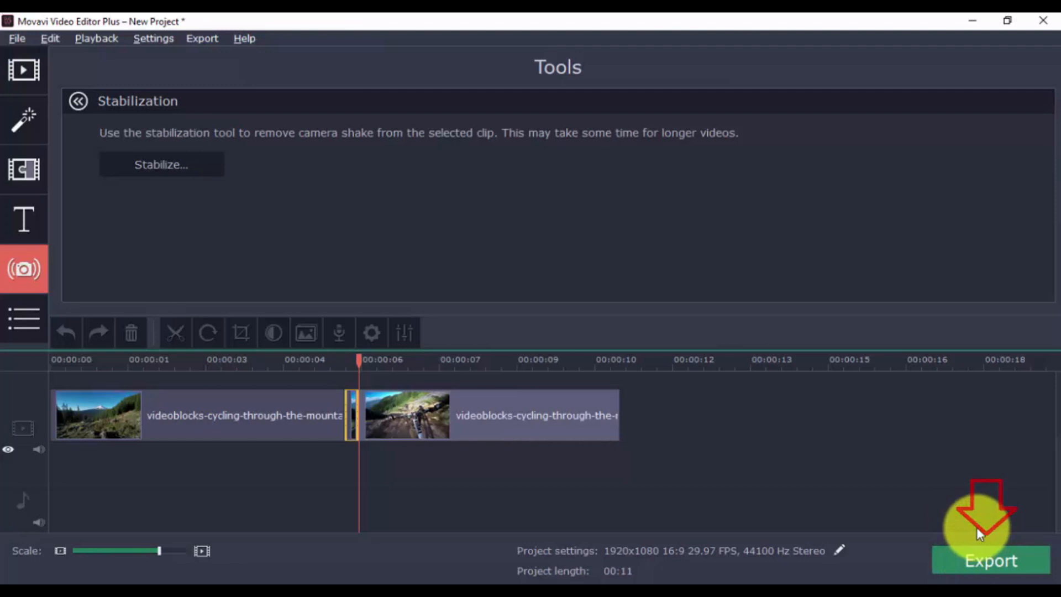
# Open the Export dialog and browse its video, TV, device and YouTube export categories
pyautogui.click(974, 561)
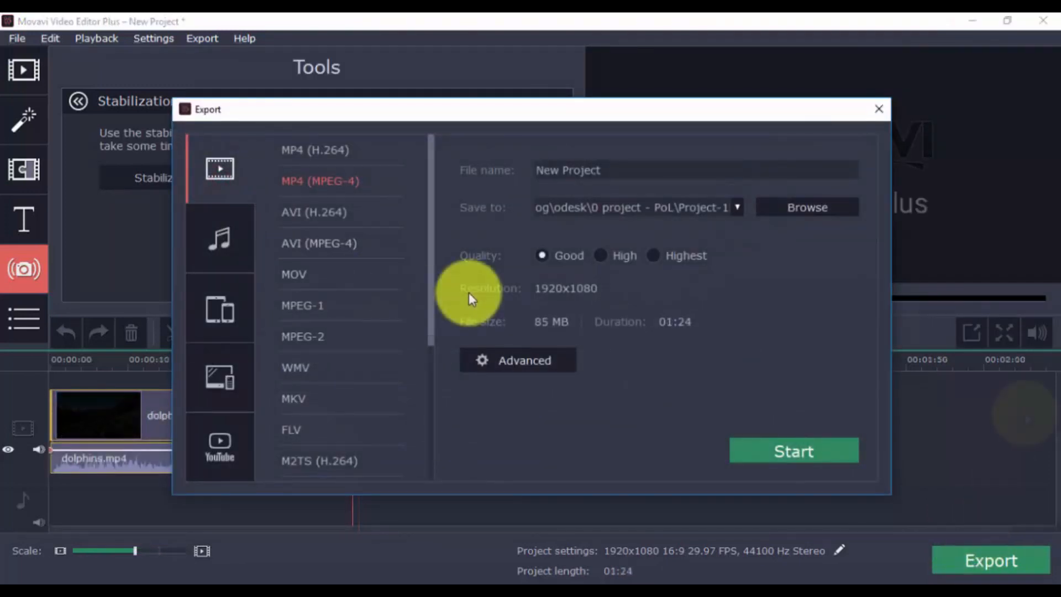
pyautogui.scroll(-5, 346, 257)
pyautogui.scroll(4, 346, 257)
pyautogui.scroll(1, 344, 258)
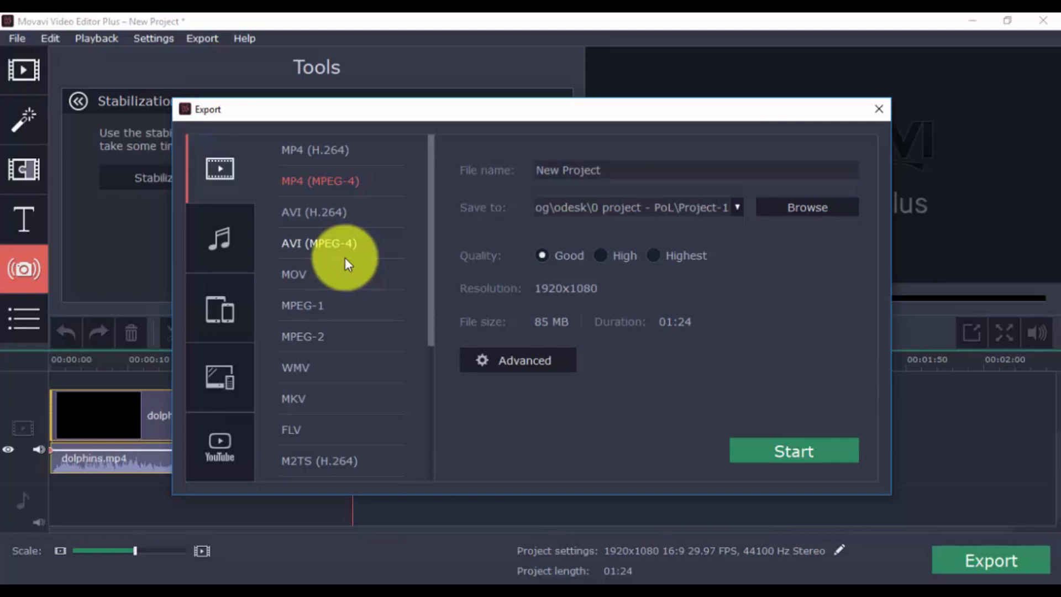
pyautogui.click(223, 373)
pyautogui.click(227, 313)
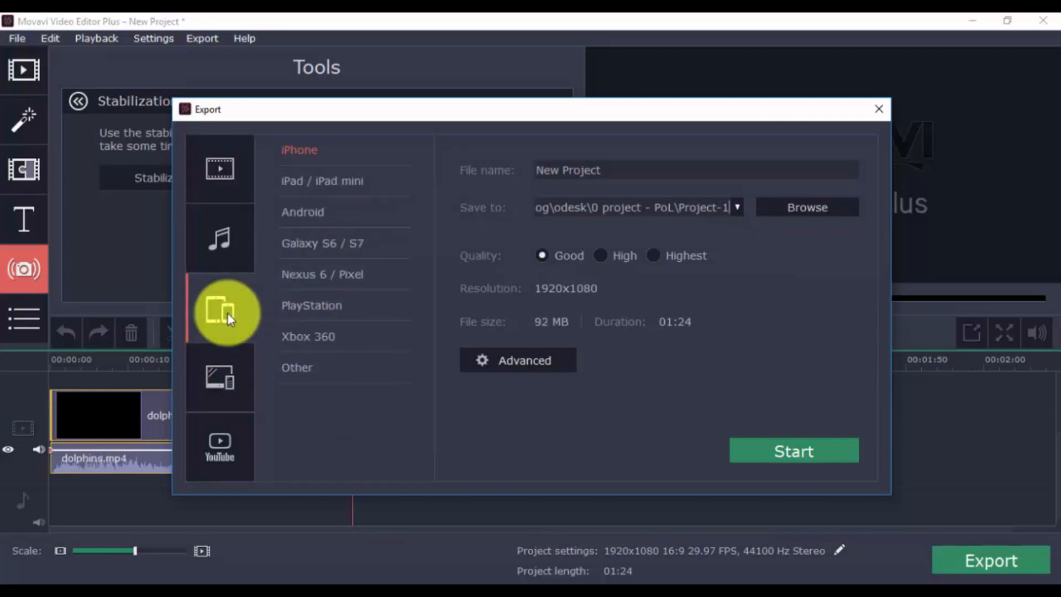
pyautogui.click(228, 455)
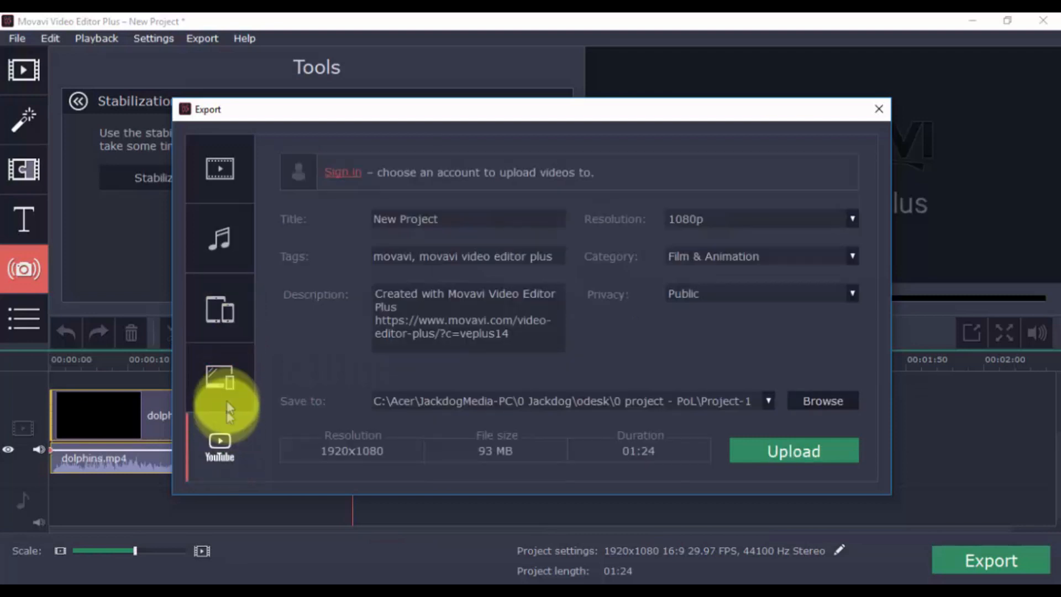
pyautogui.click(215, 187)
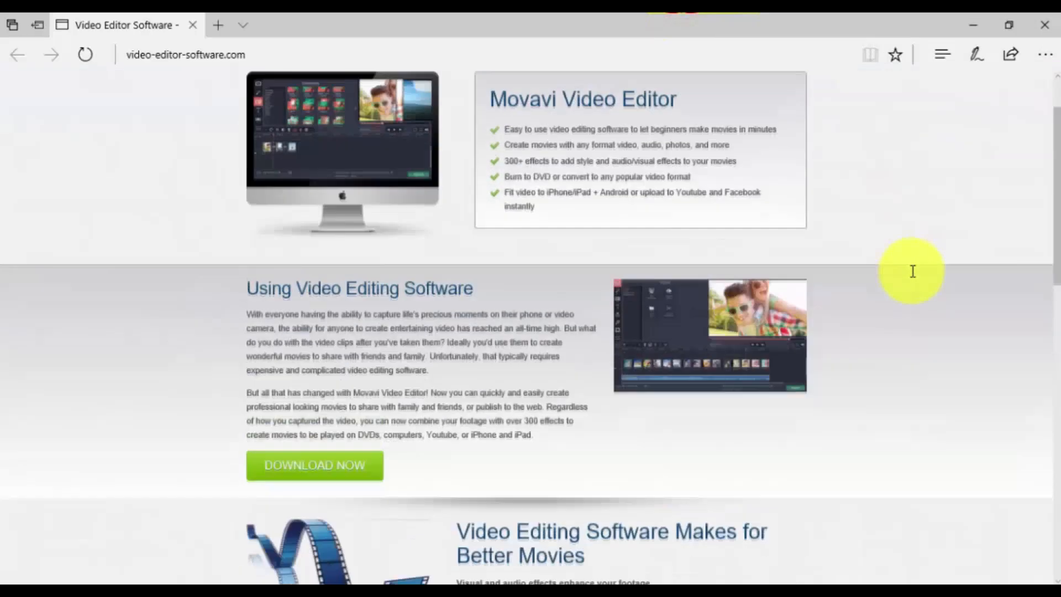
# Switch to the browser and scroll through the video-editor-software.com page
pyautogui.scroll(-10, 913, 271)
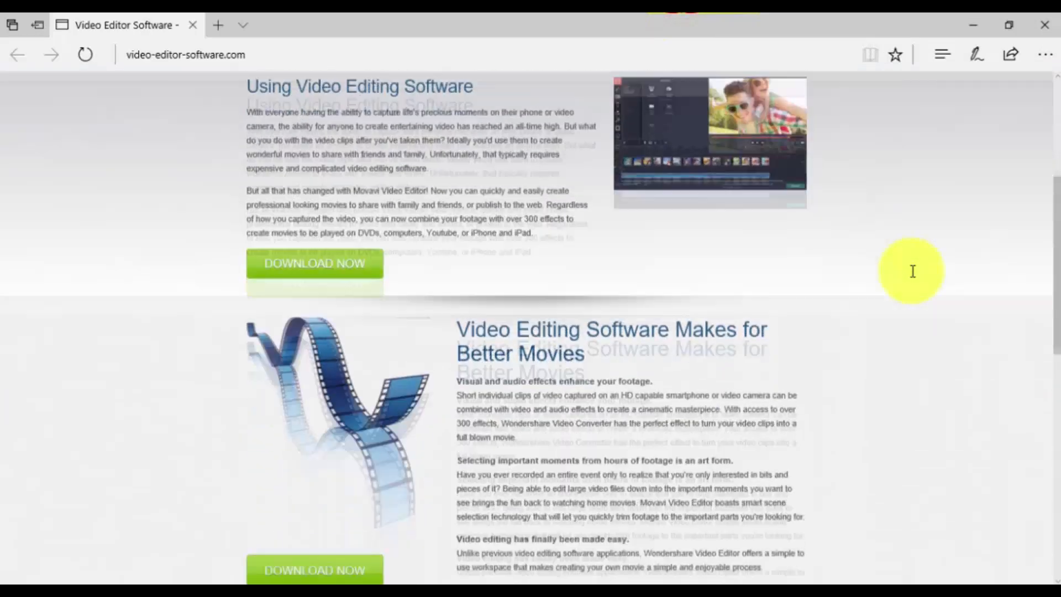
pyautogui.scroll(-5, 913, 271)
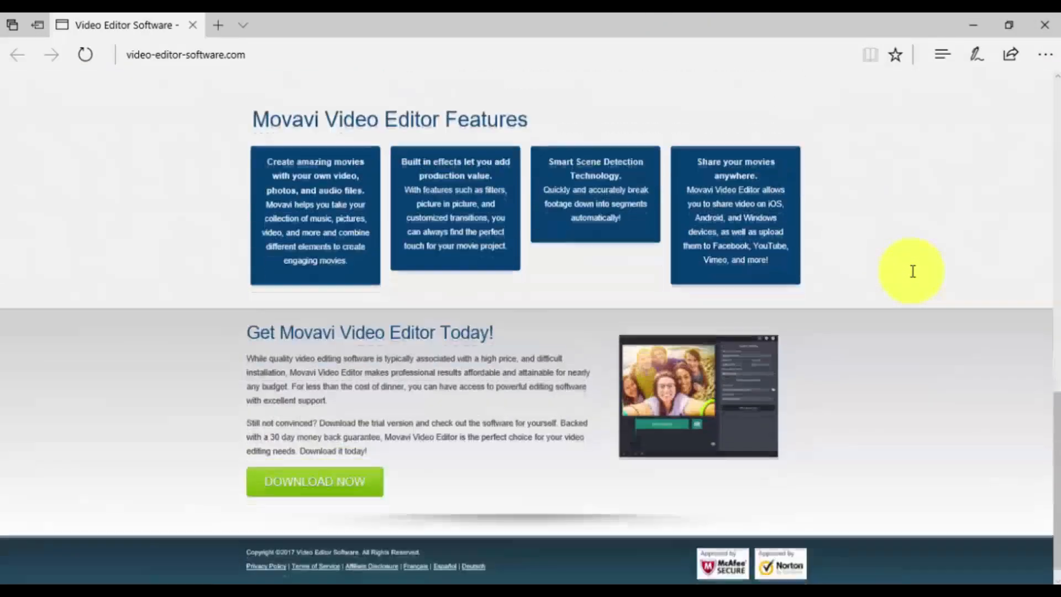
pyautogui.scroll(8, 913, 271)
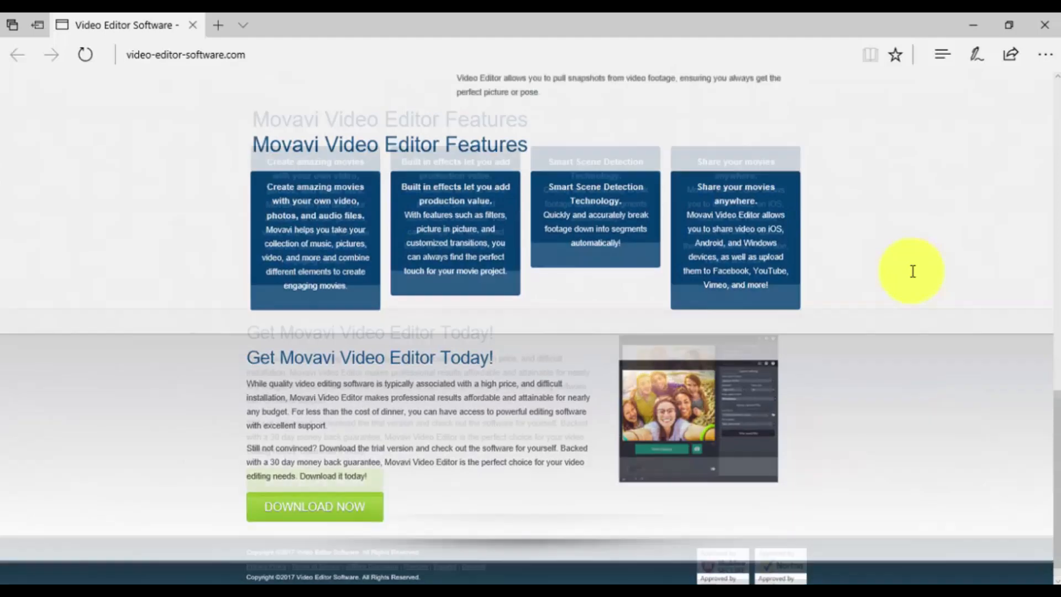
pyautogui.scroll(10, 913, 272)
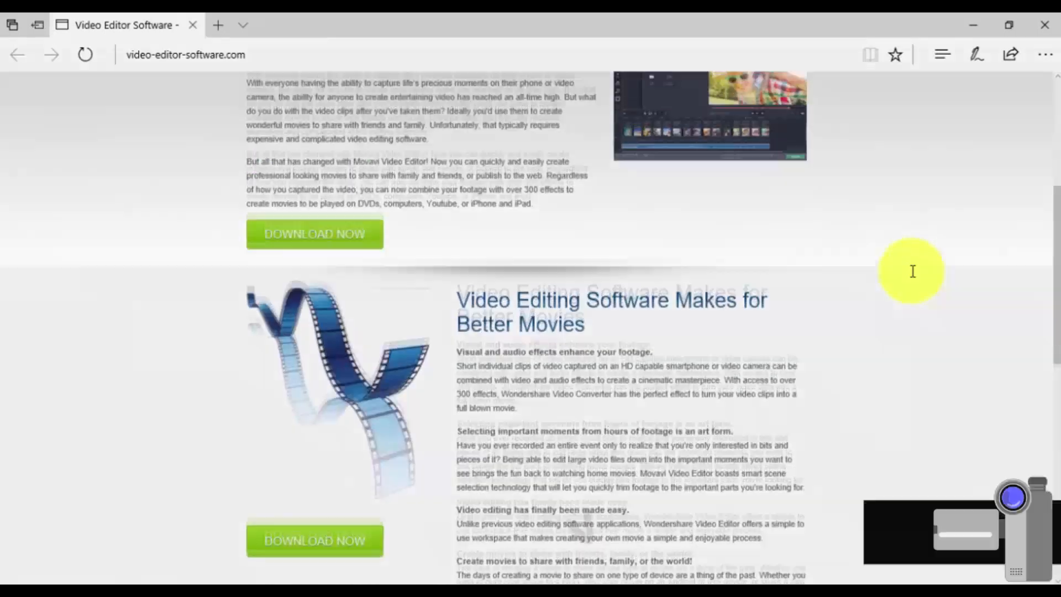